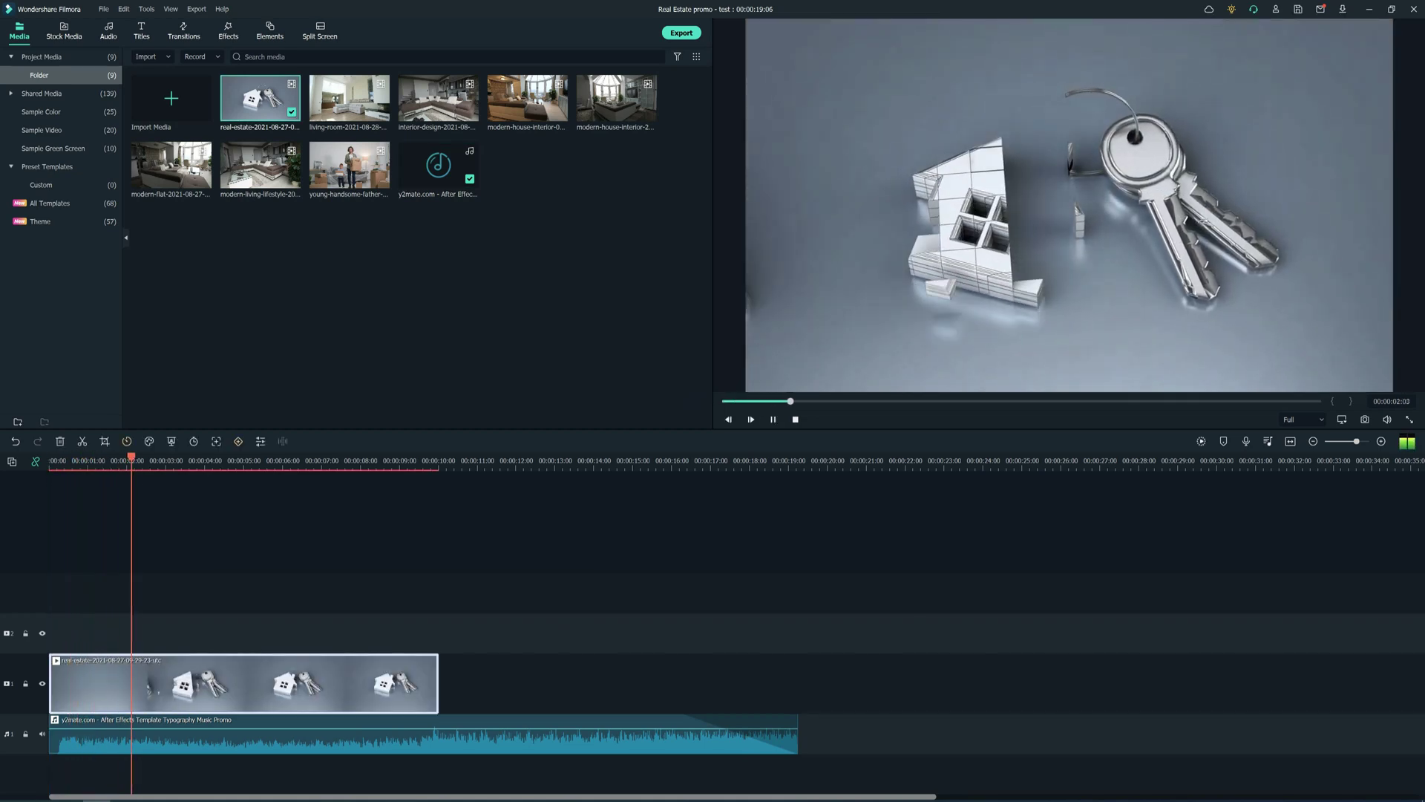
Zoom in on the opening keys clip and play it to find the cut beat.
key(space)
drag(149, 482, 52, 481)
key(space)
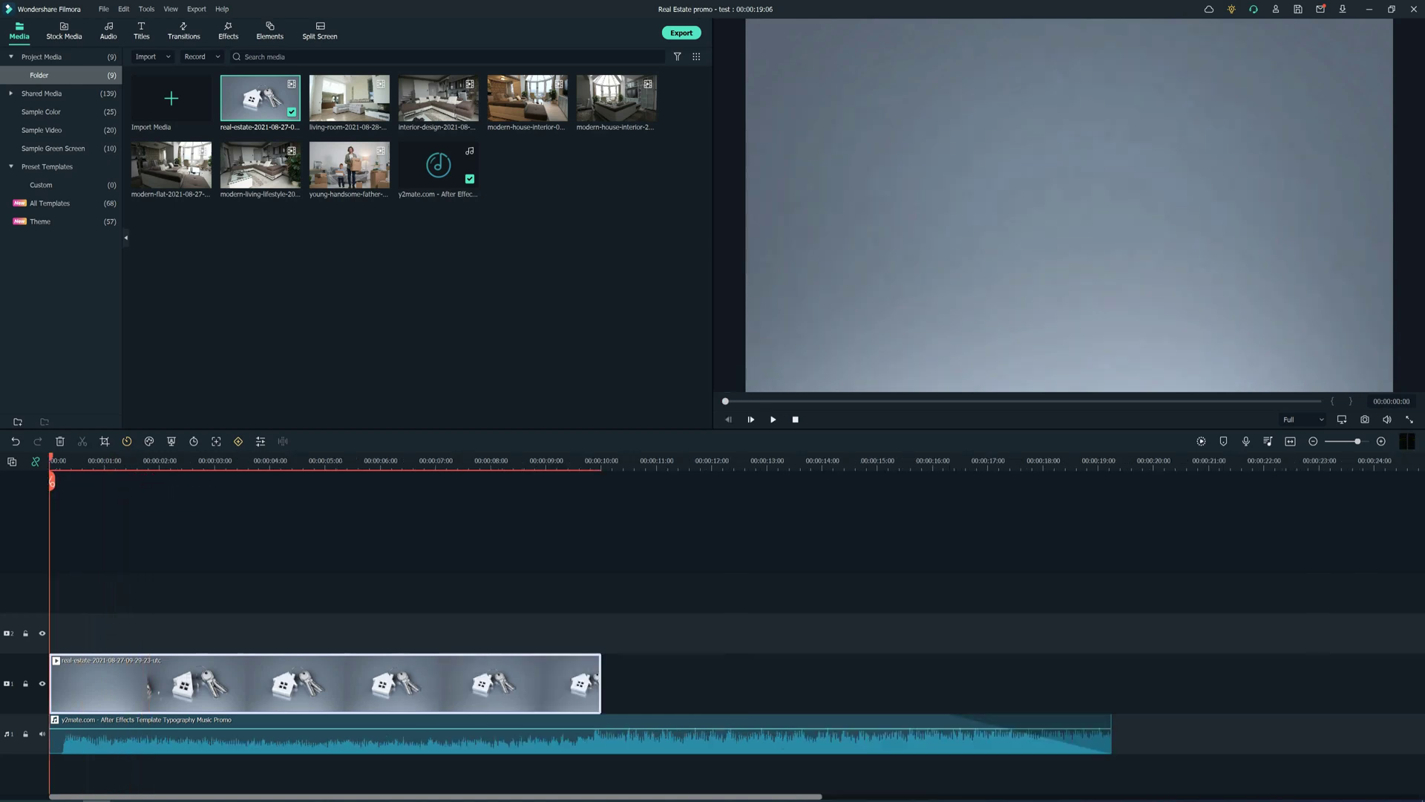
key(space)
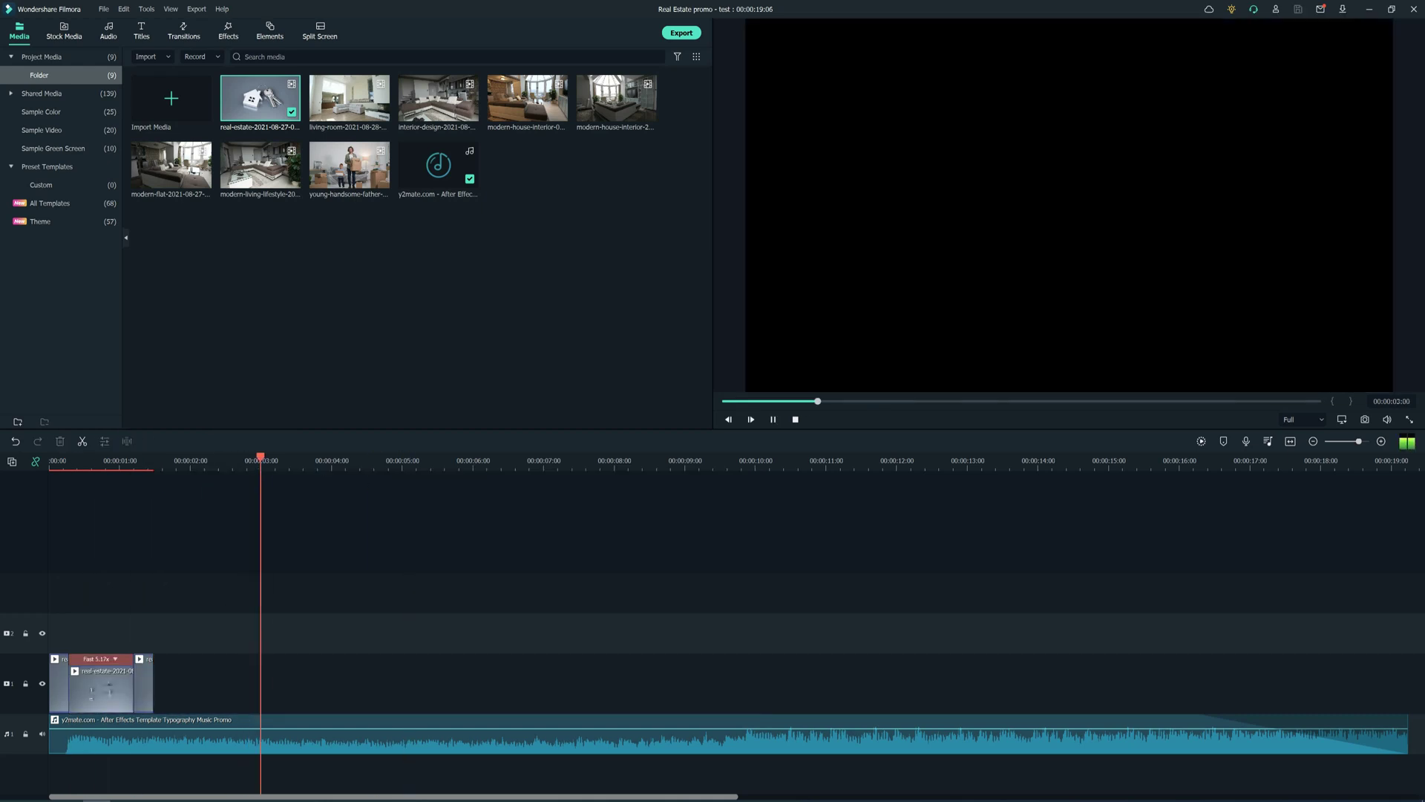
Append the house interior clip after the keys clip, speed it up, and close the gap.
drag(616, 96, 171, 683)
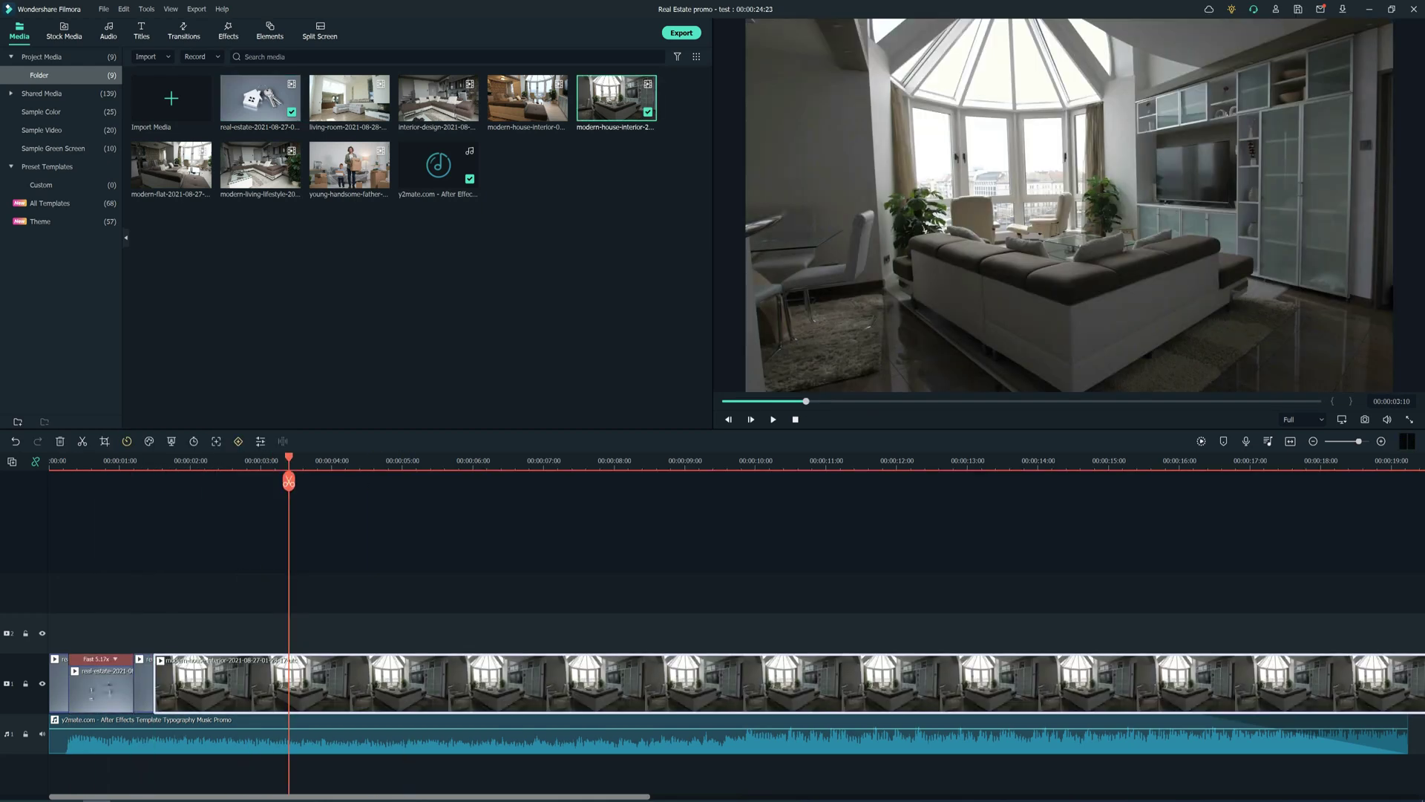
click(427, 683)
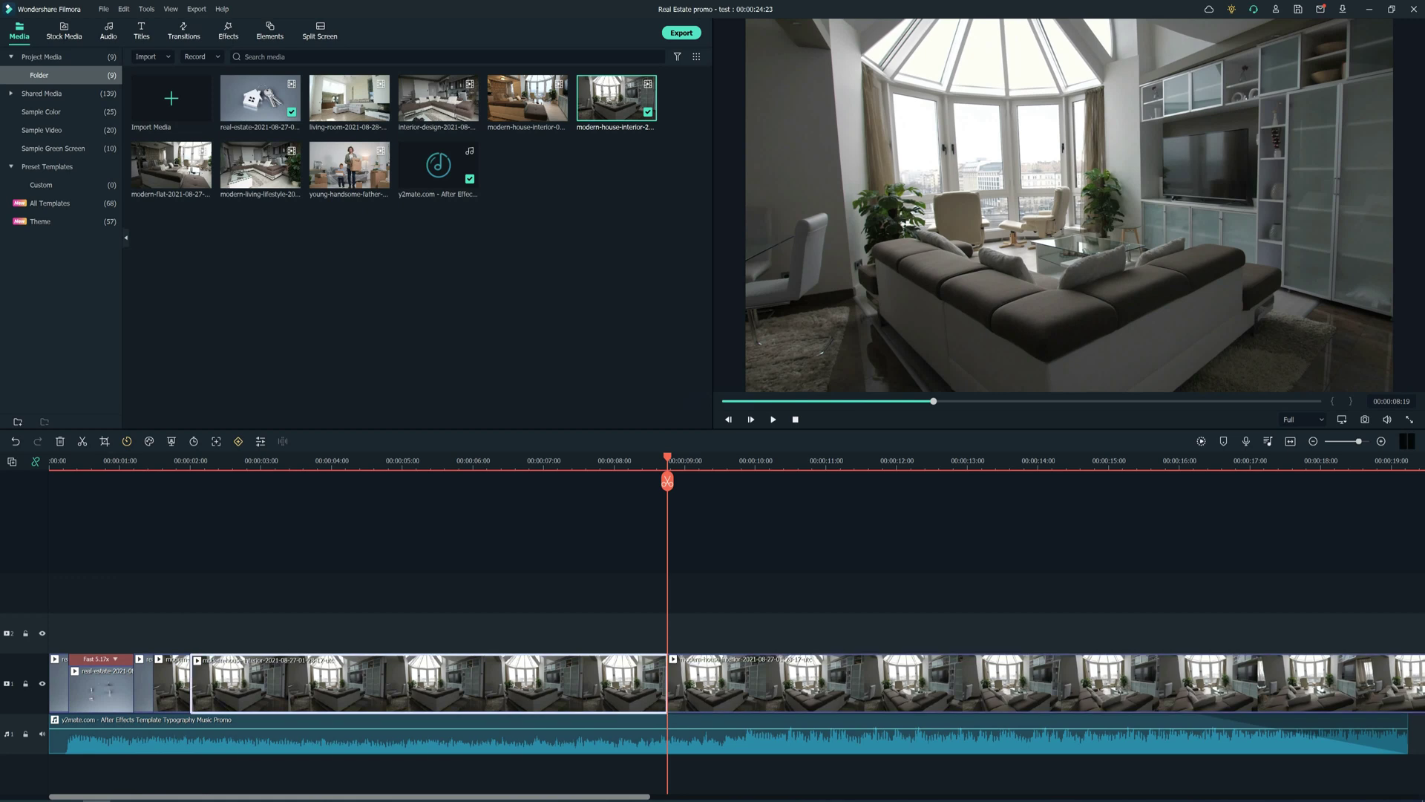
drag(666, 683, 262, 672)
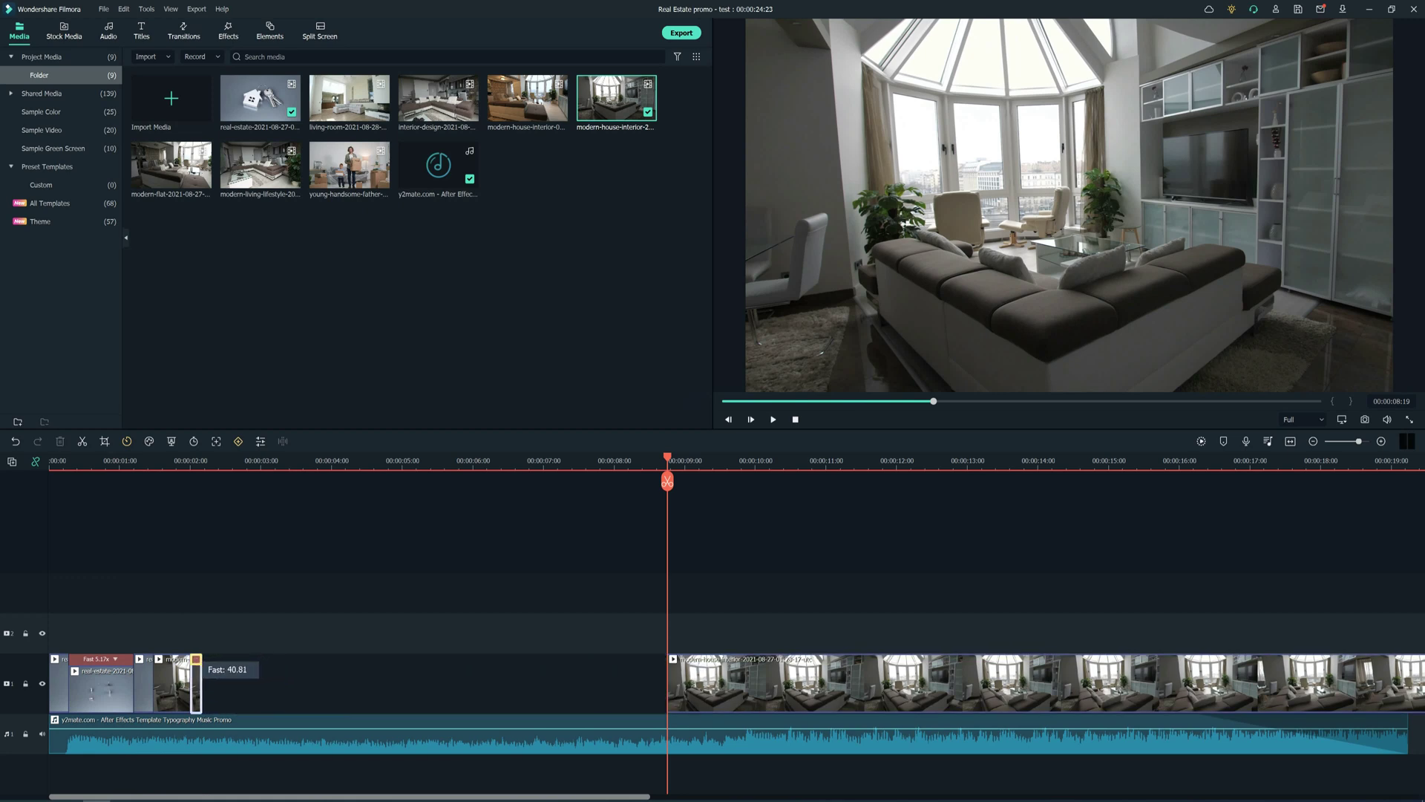
click(483, 683)
key(Delete)
click(177, 461)
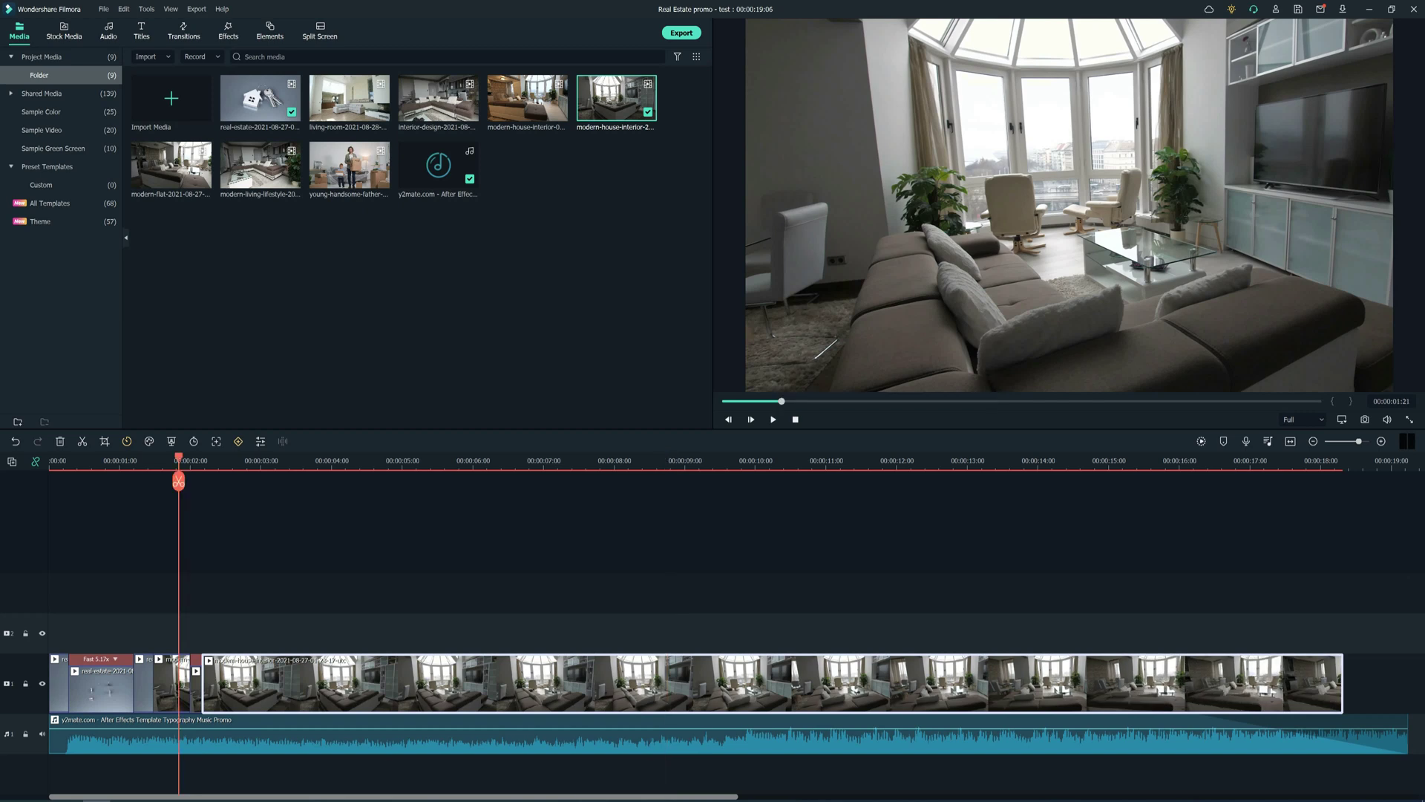
key(space)
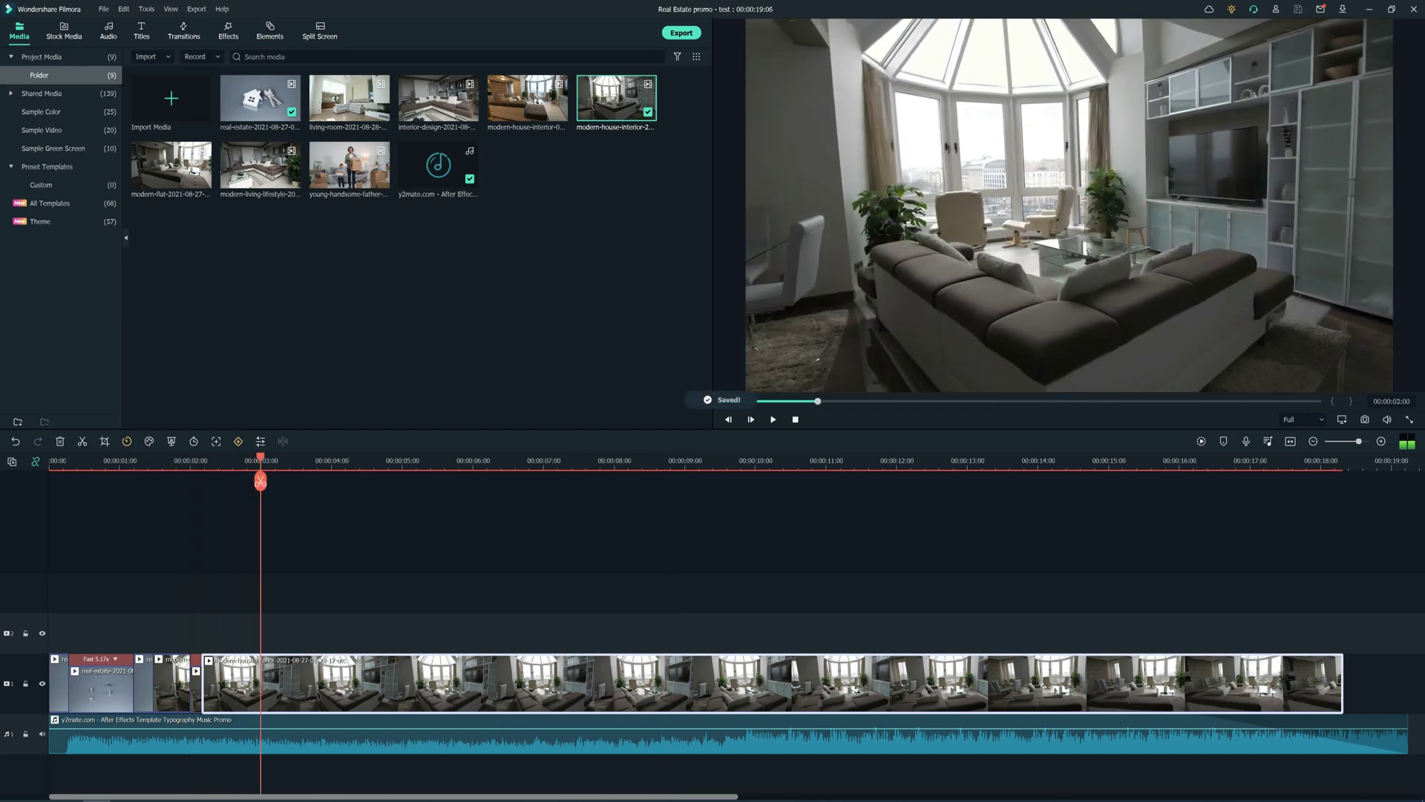
click(224, 462)
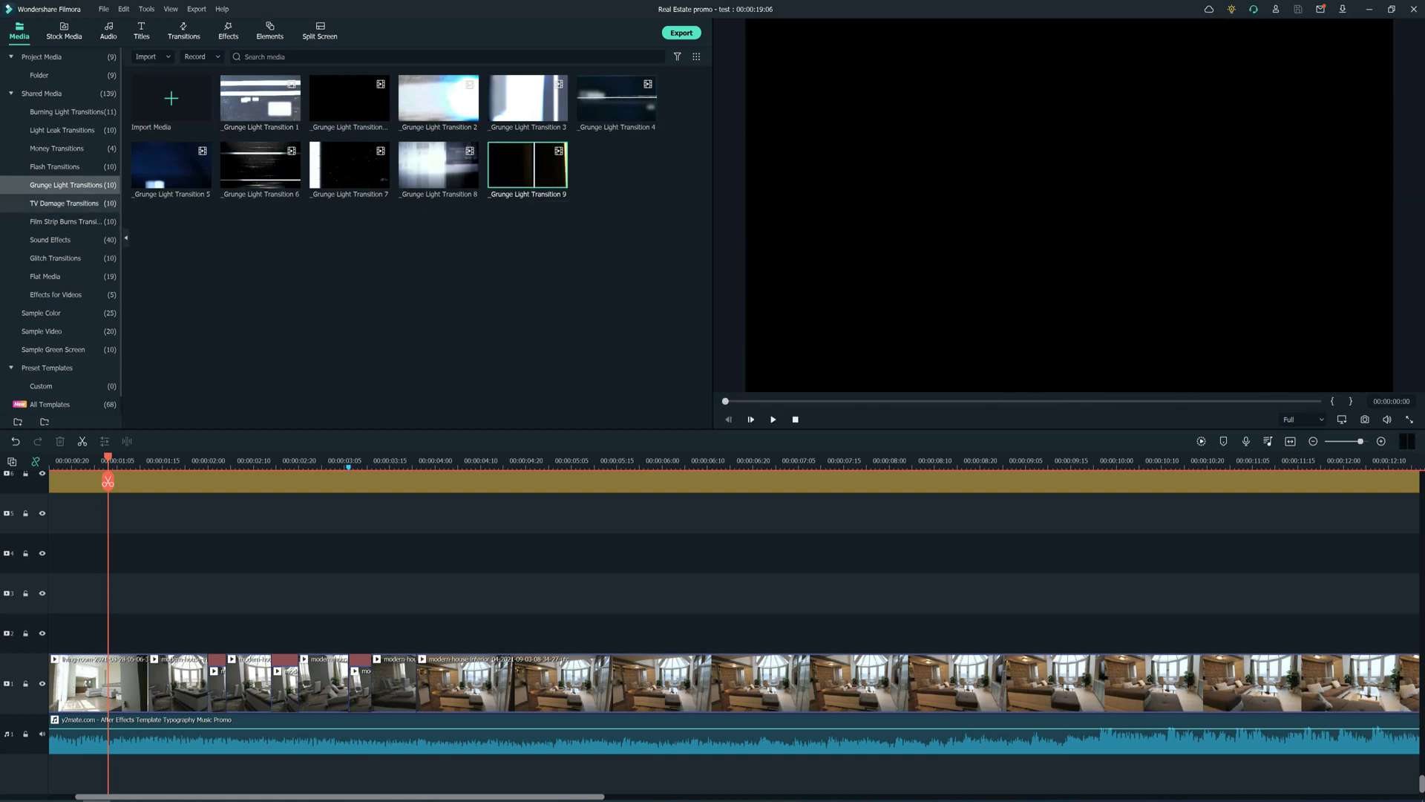
Browse the Shared Media transition folders, starting from TV Damage Transitions.
click(64, 202)
key(Down)
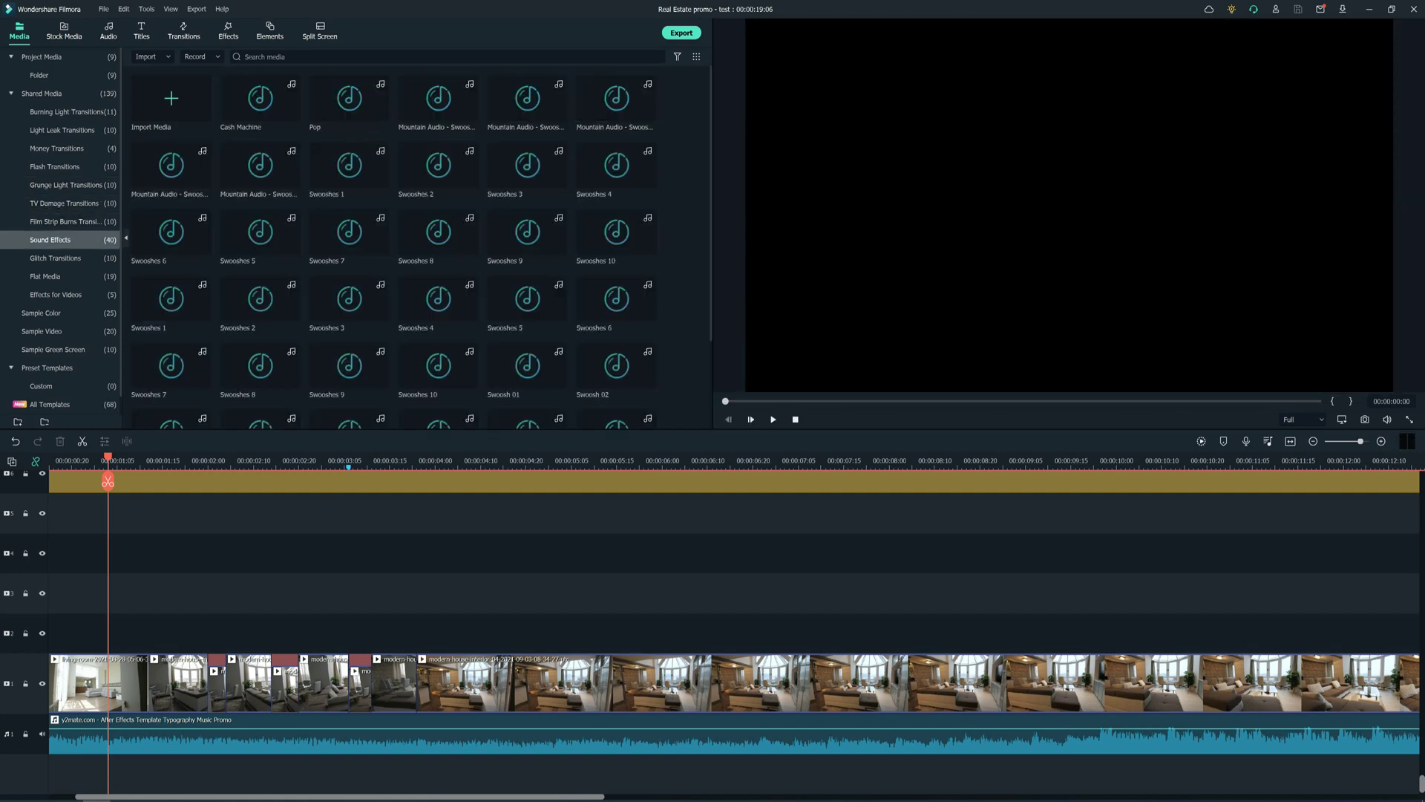
key(Down)
key(Down)
key(Down)
key(Down)
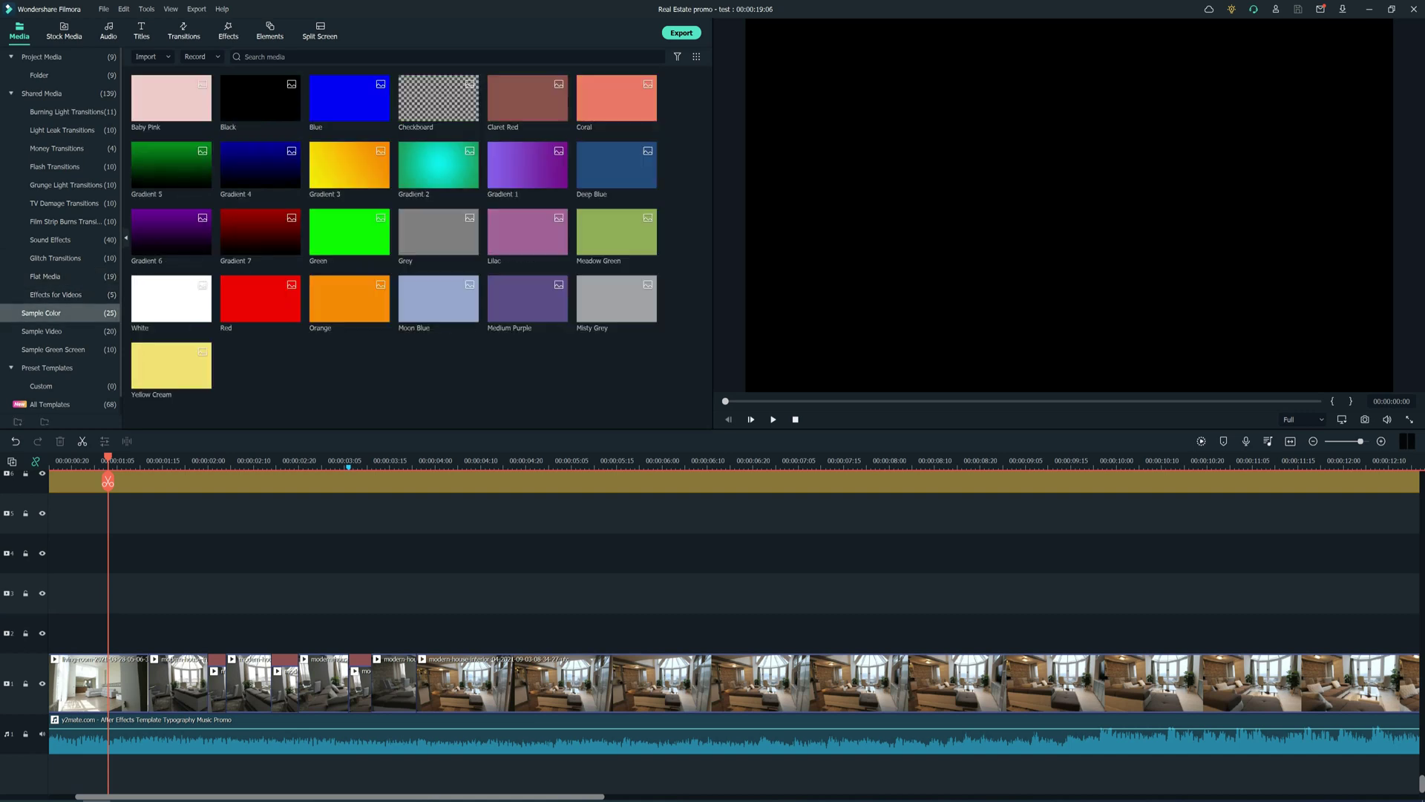
key(Up)
key(Up)
key(Up)
key(Up)
key(Up)
key(Up)
key(Up)
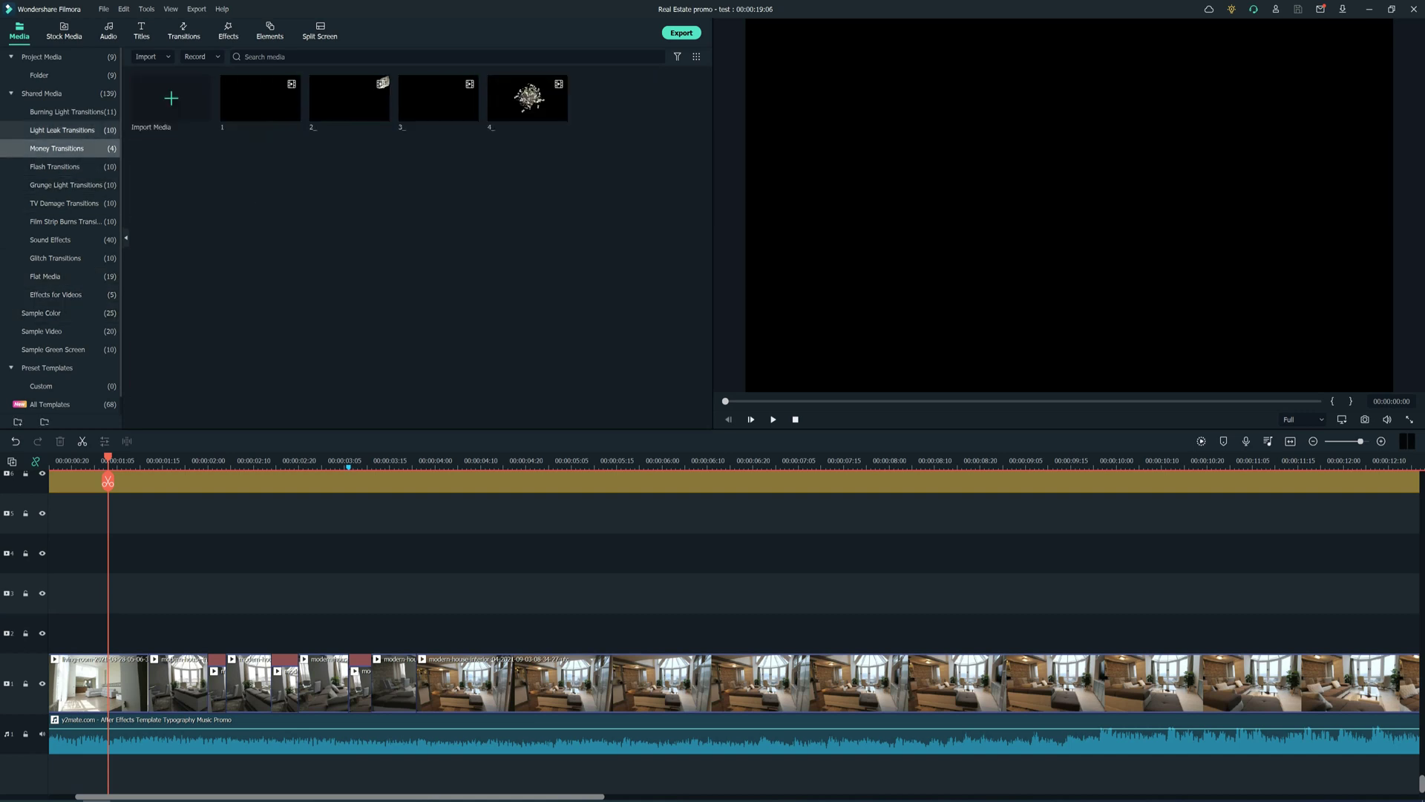
key(Up)
key(Up)
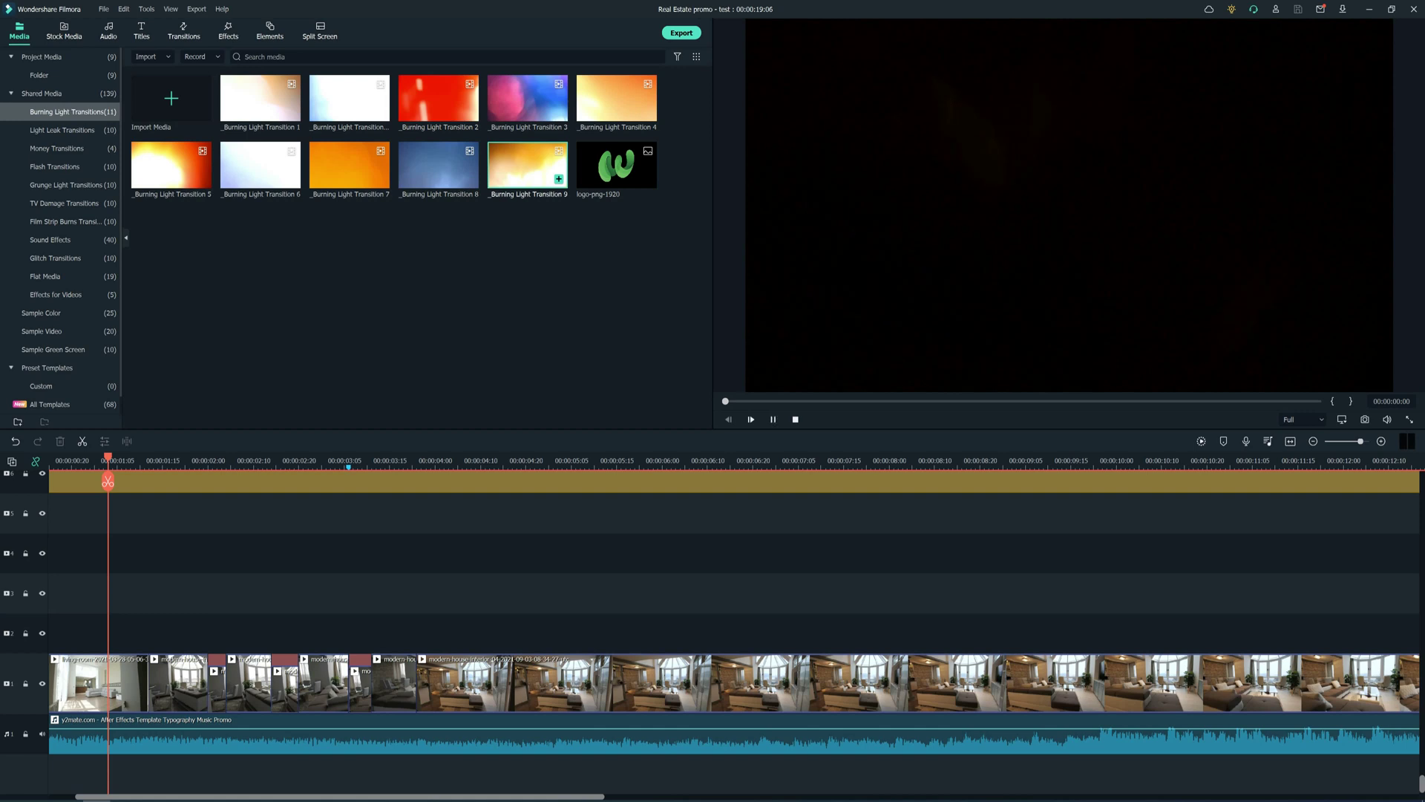
Put Burning Light Transition 9 on track 2 over the cut with Screen blending mode.
drag(534, 167, 160, 633)
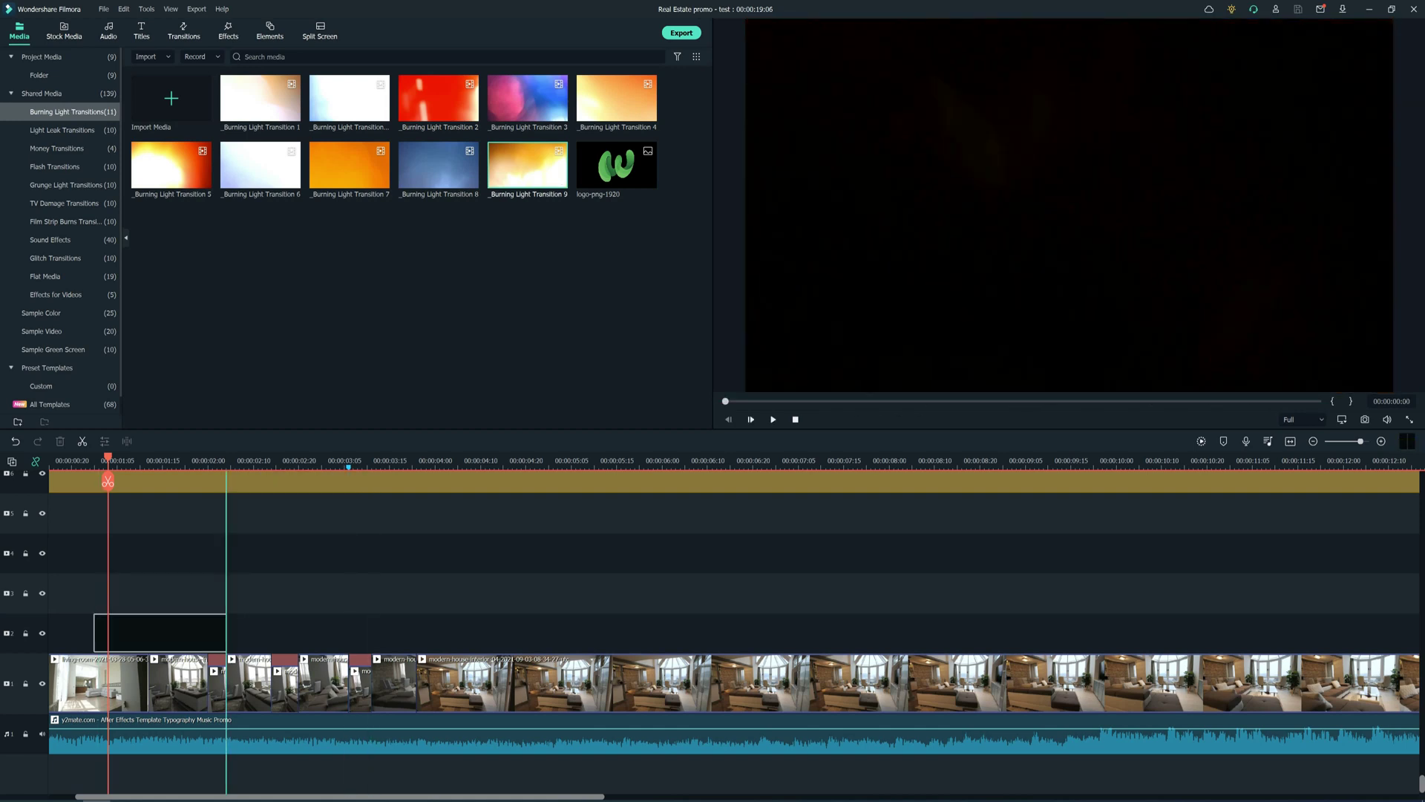
drag(160, 632, 160, 632)
double_click(160, 632)
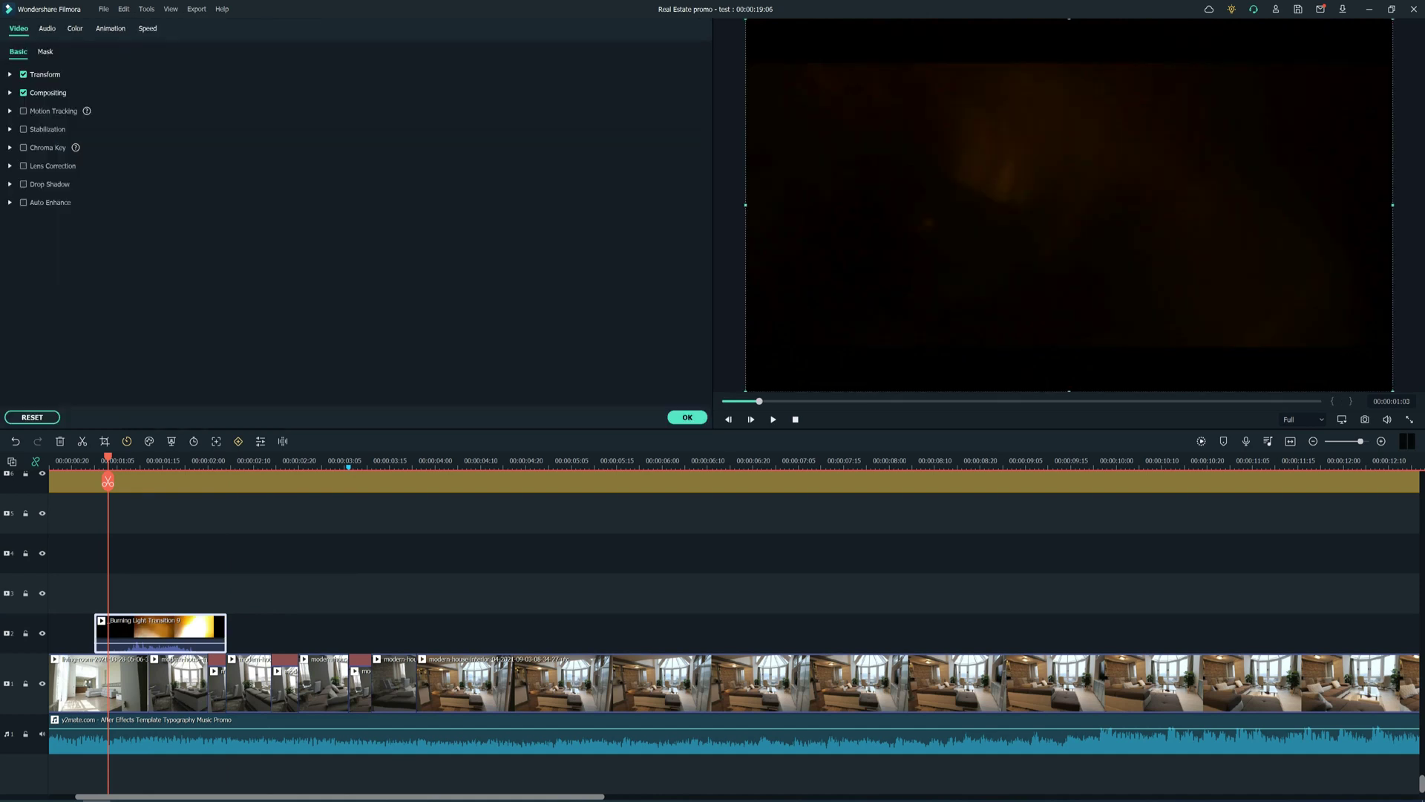
click(10, 93)
click(357, 128)
click(319, 260)
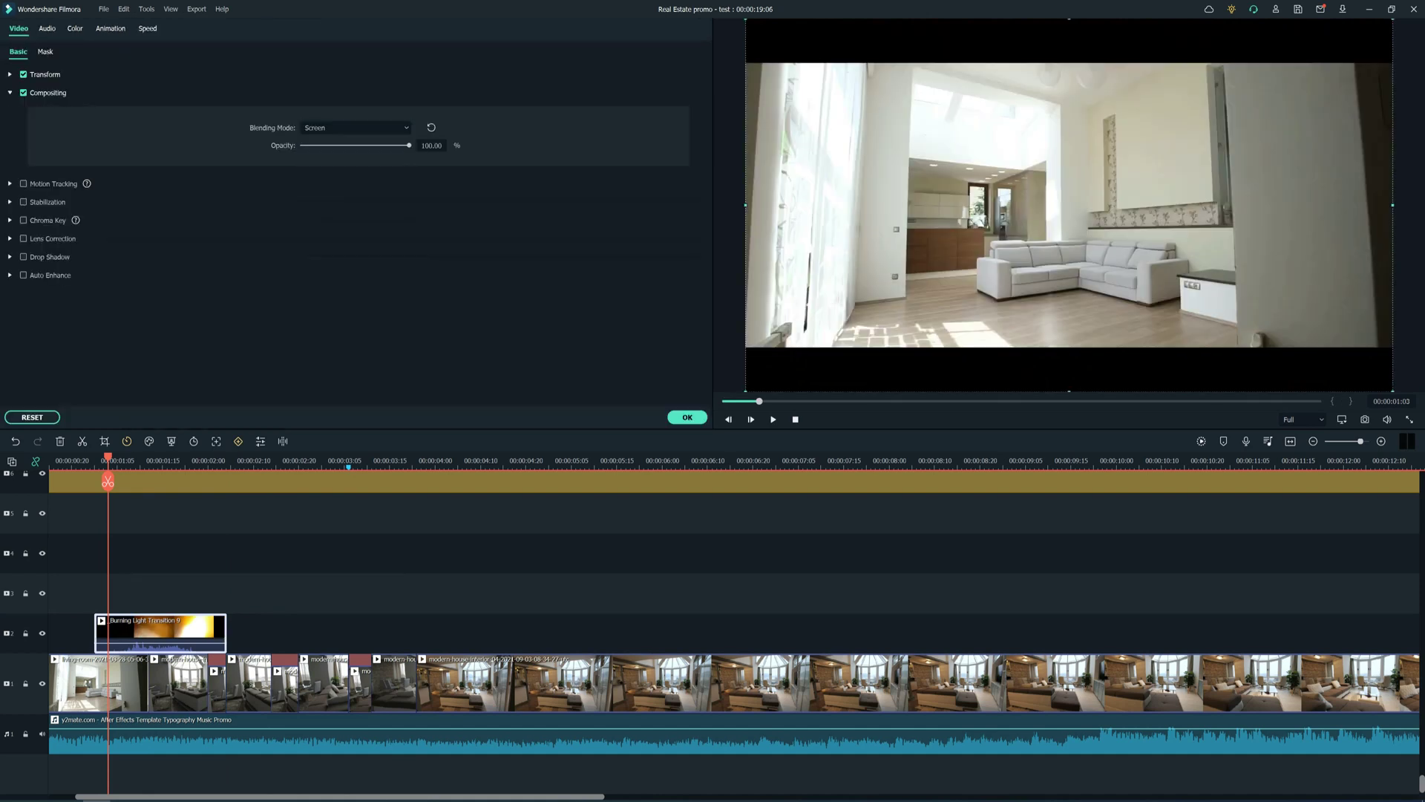
Preview the flare frame by frame and shift it one frame later to align.
key(space)
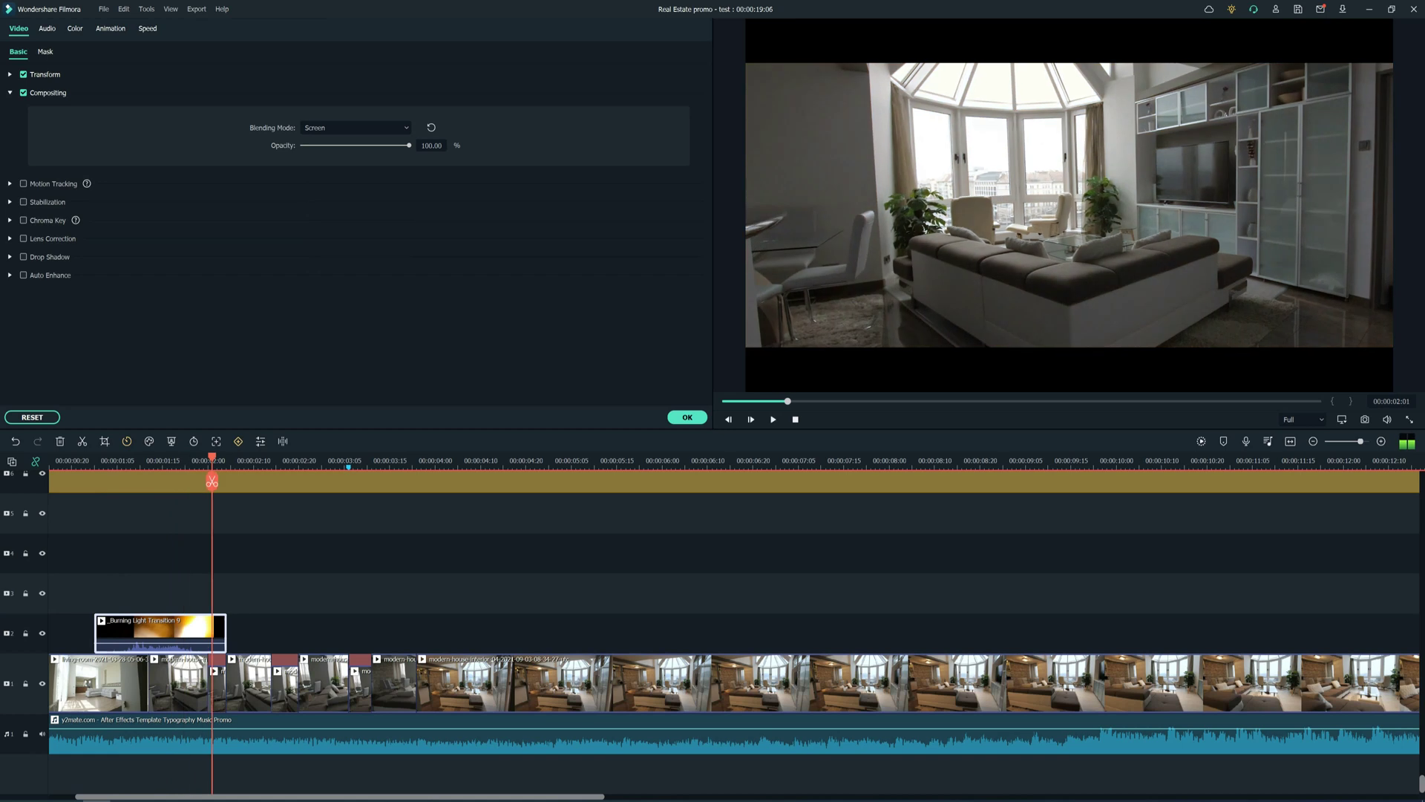
key(ctrl+equal)
key(ctrl+equal)
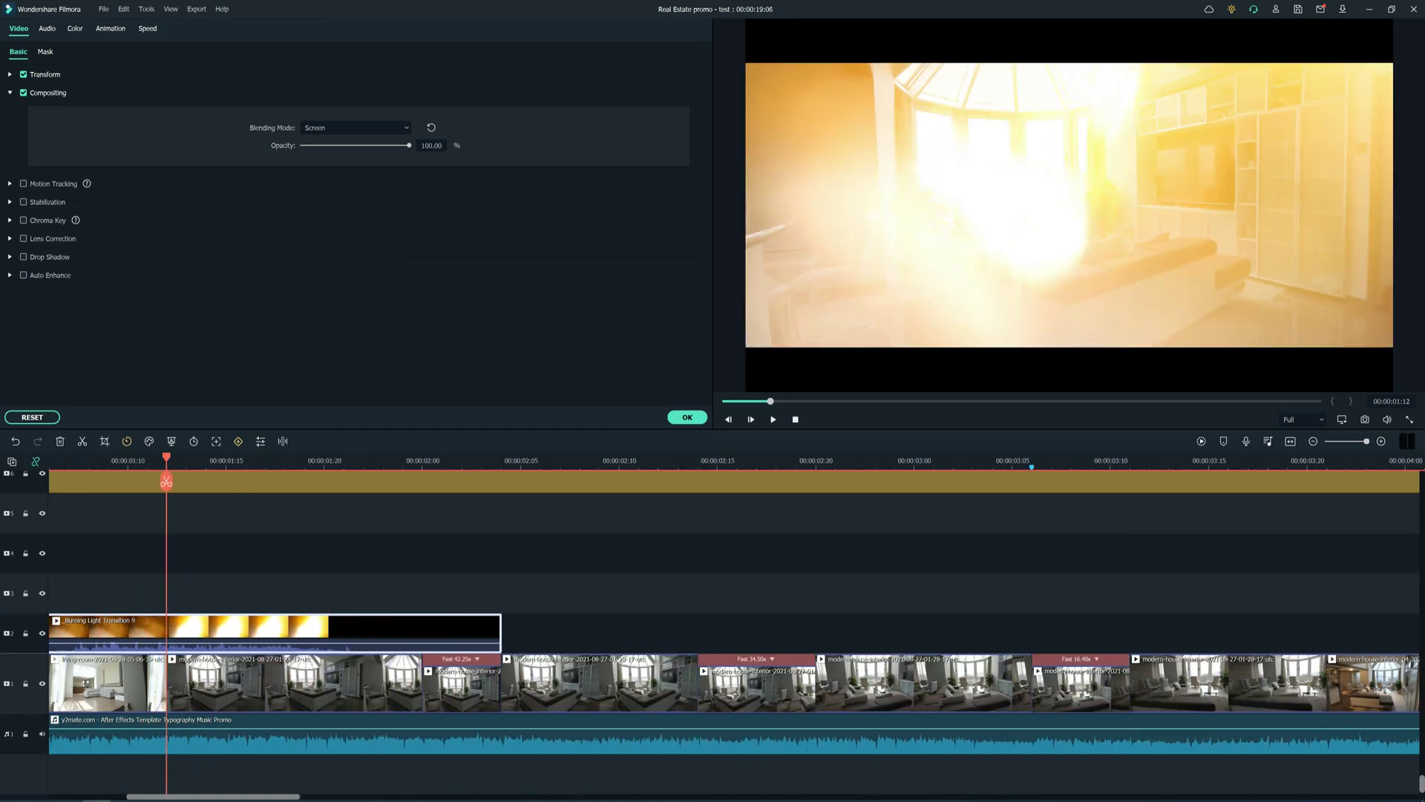
key(Left)
key(Right)
key(Right)
key(Right)
key(Right)
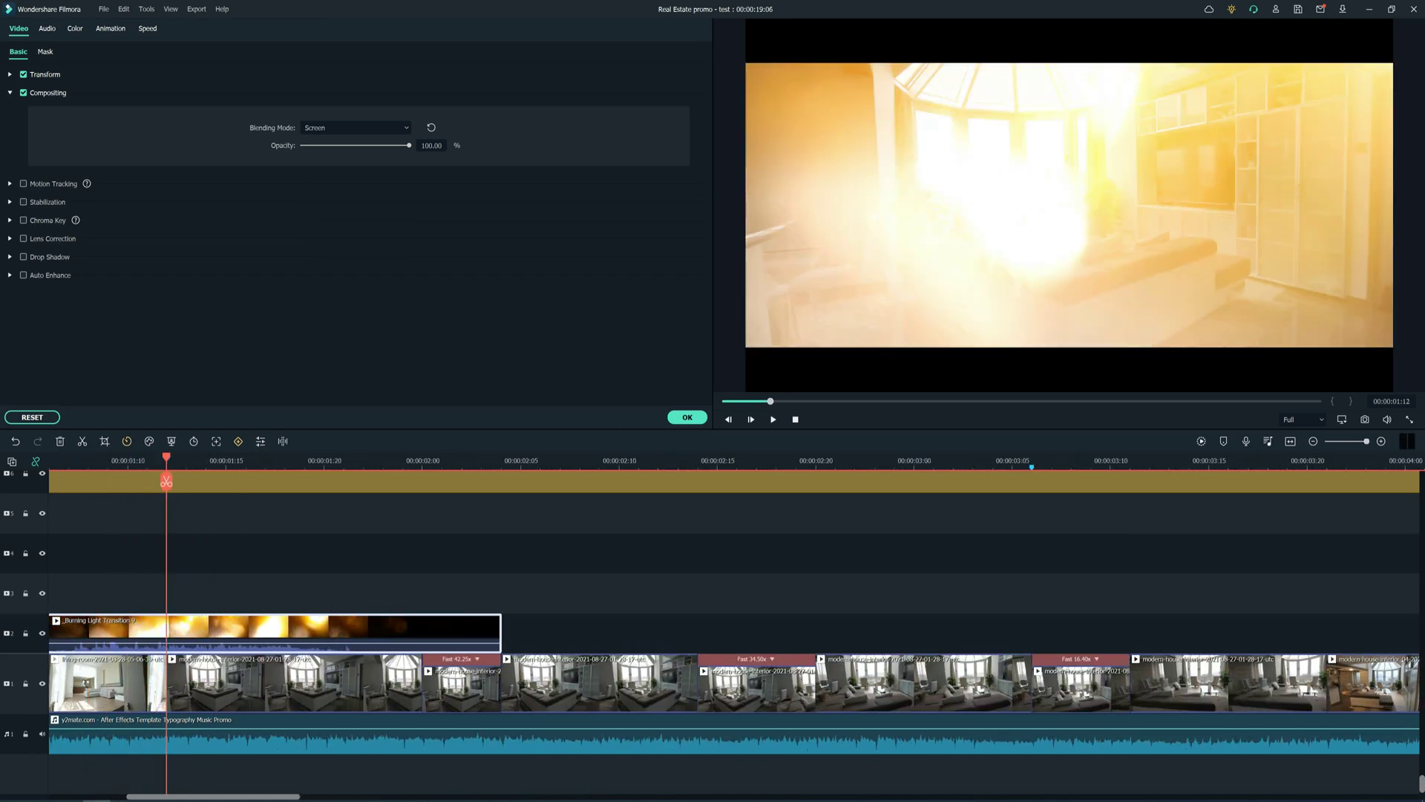
key(Right)
key(Right)
key(Right)
key(Right)
key(Right)
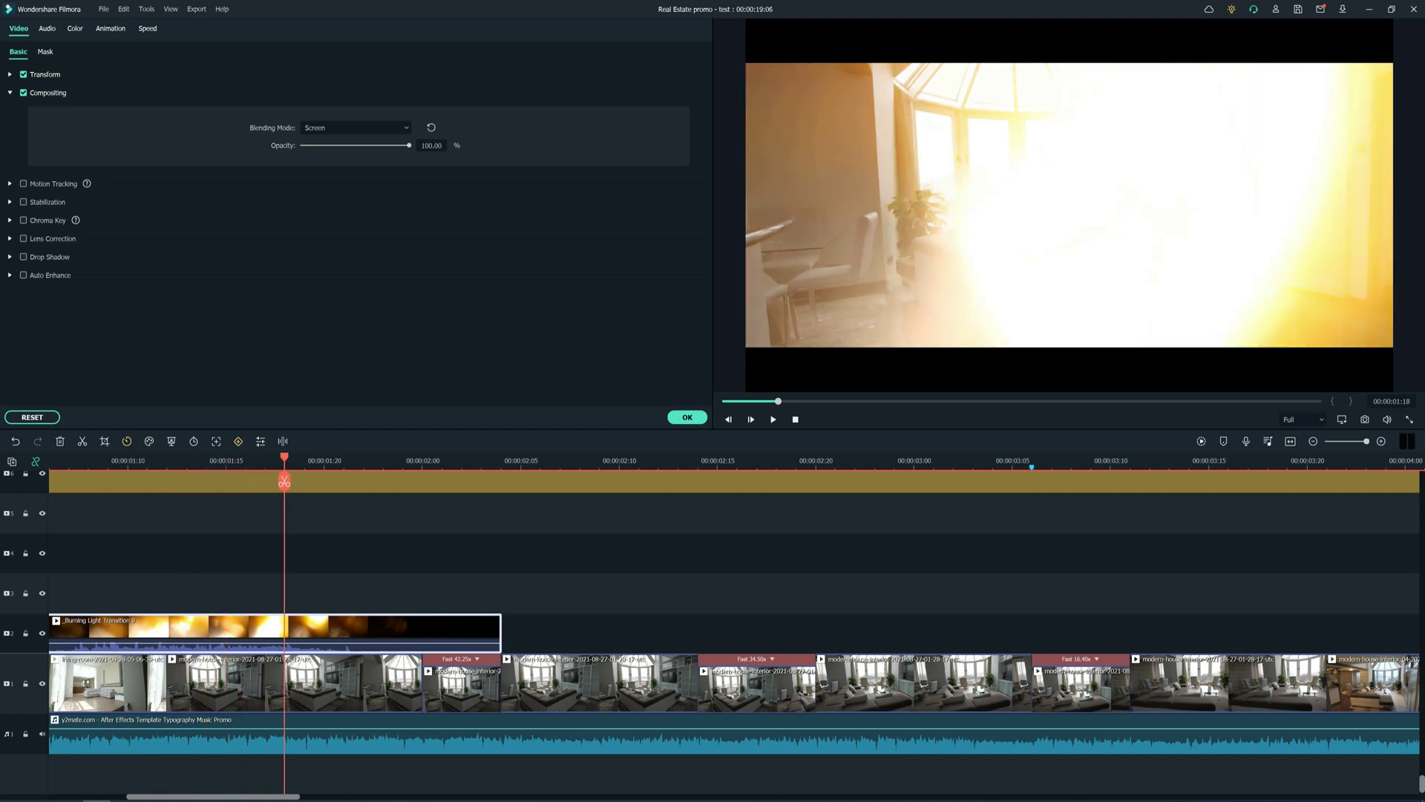
key(Right)
key(Right)
key(Right)
key(Right)
key(Right)
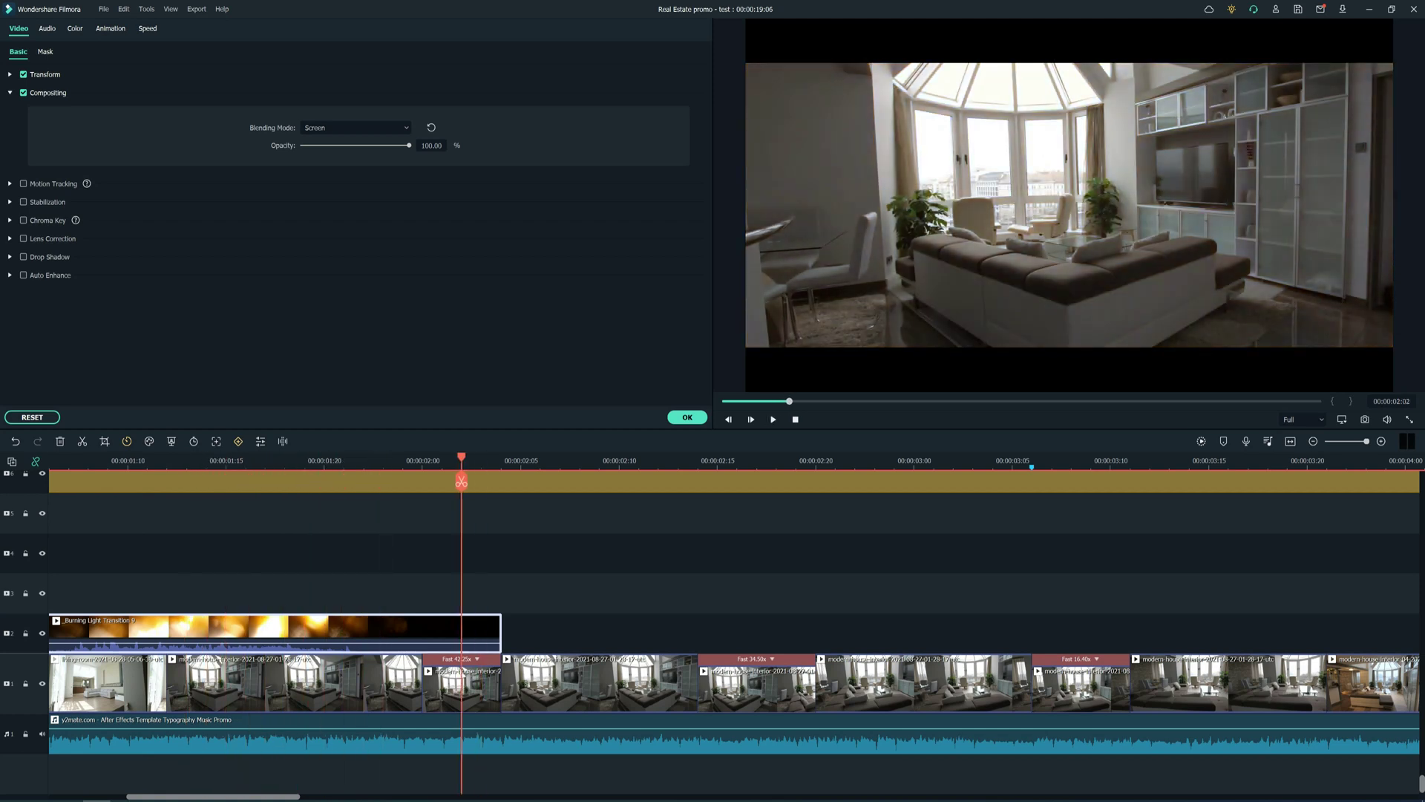
key(Left)
key(Left)
key(Left)
key(Left)
key(Left)
key(Left)
key(Left)
key(Left)
key(Left)
key(Right)
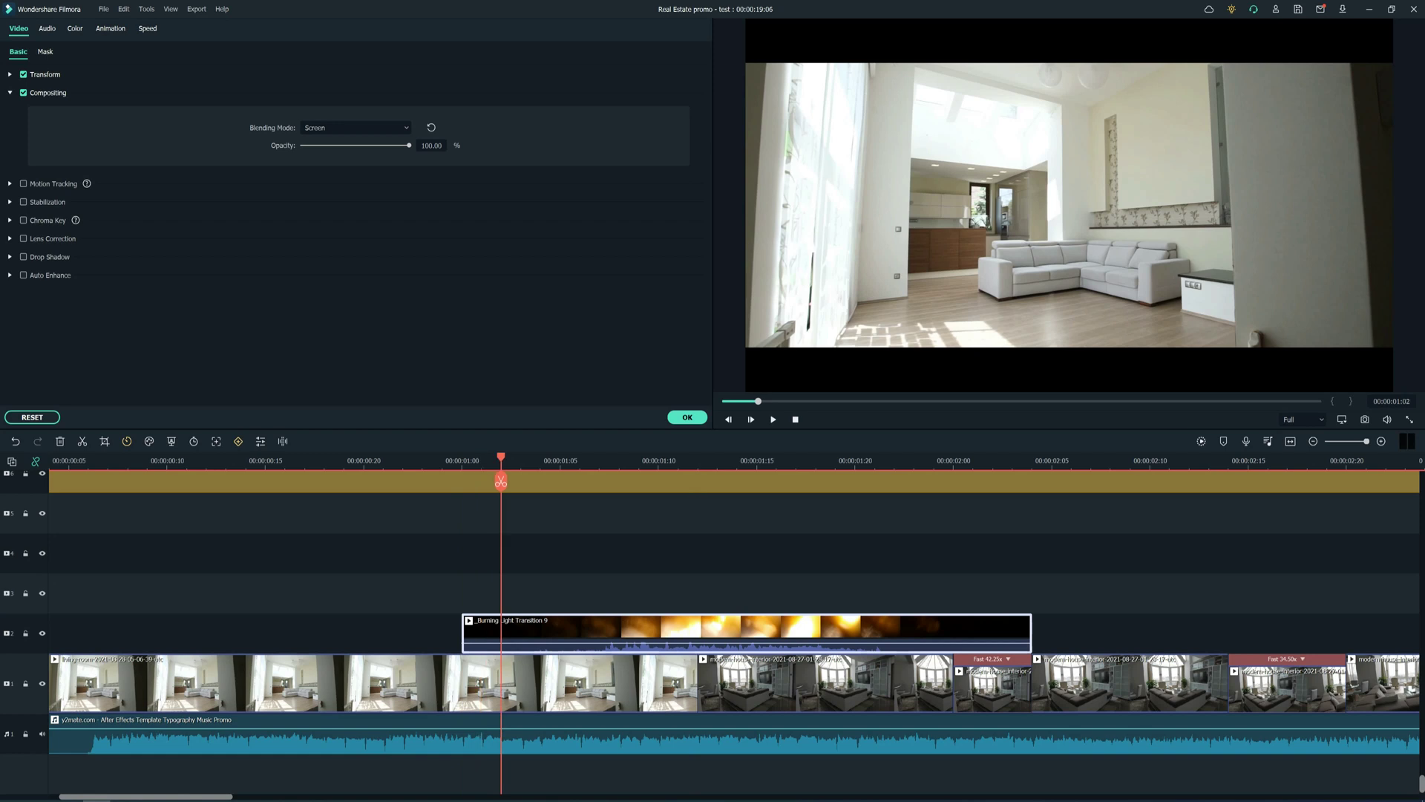
key(Right)
key(Right)
key(Right)
key(Right)
key(Right)
key(Right)
key(Right)
key(Right)
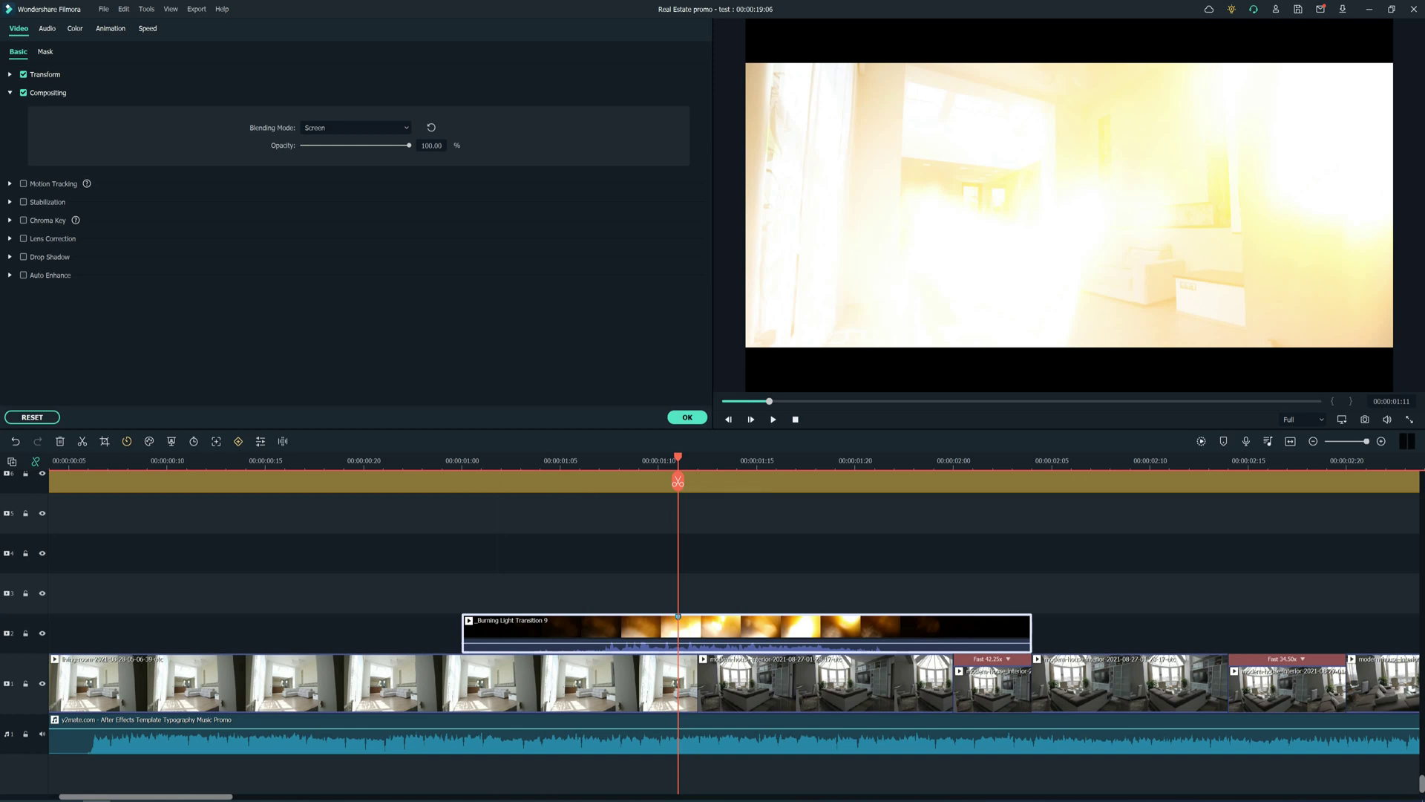
key(Left)
key(Left)
key(Left)
key(Left)
drag(519, 635, 539, 634)
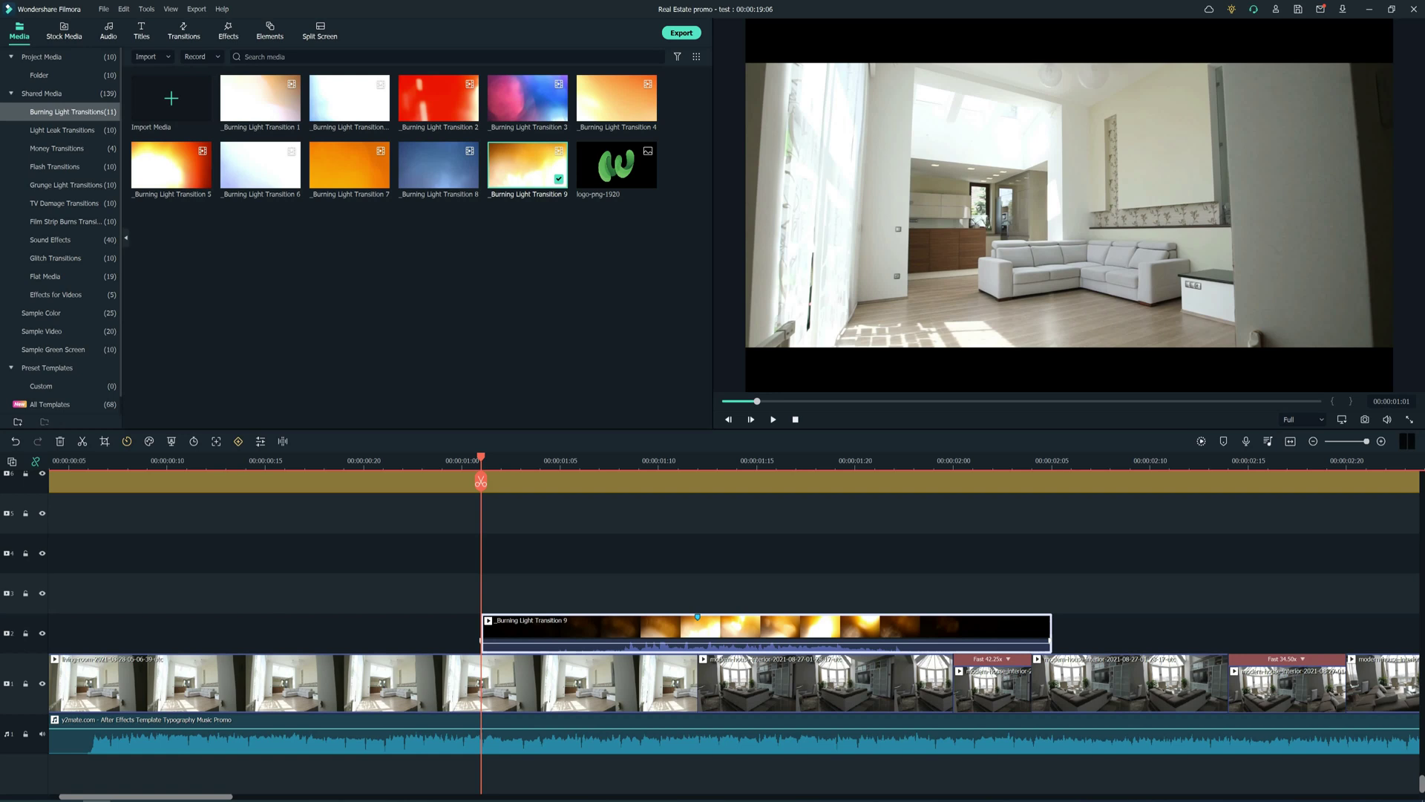
key(Escape)
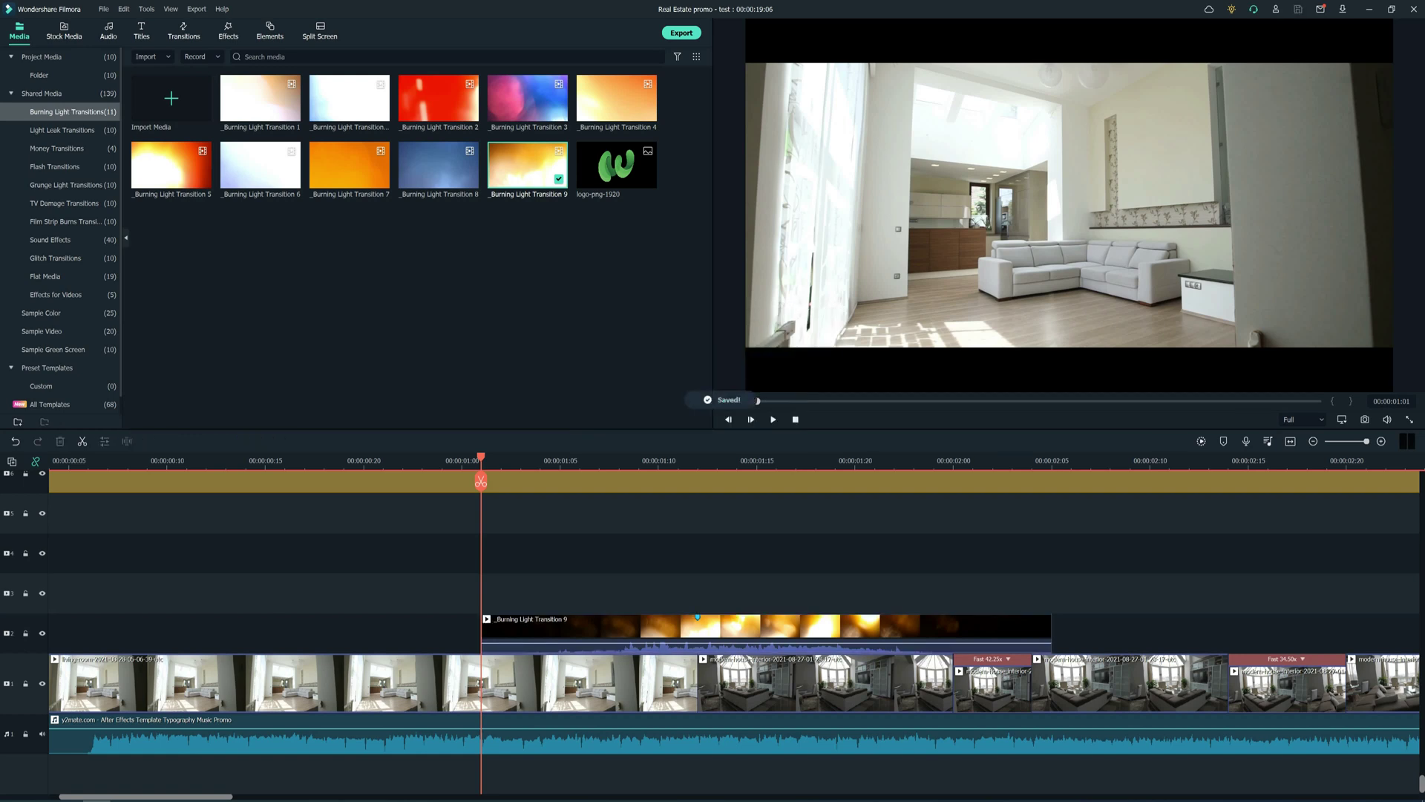
key(ctrl+minus)
key(ctrl+minus)
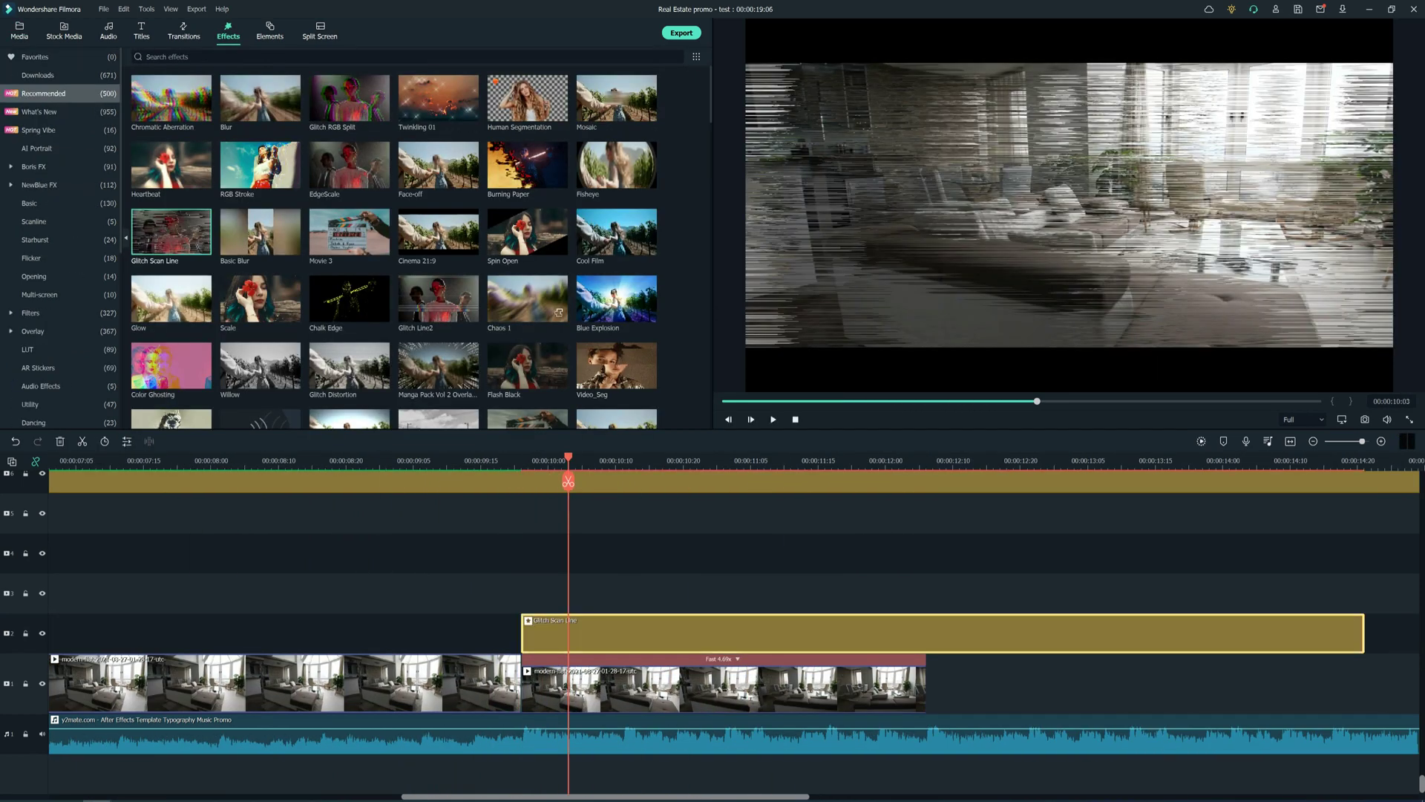
Split the Glitch Scan Line effect into short bursts and delete the long remaining piece.
key(Left)
key(Left)
key(Left)
key(Left)
key(ctrl+b)
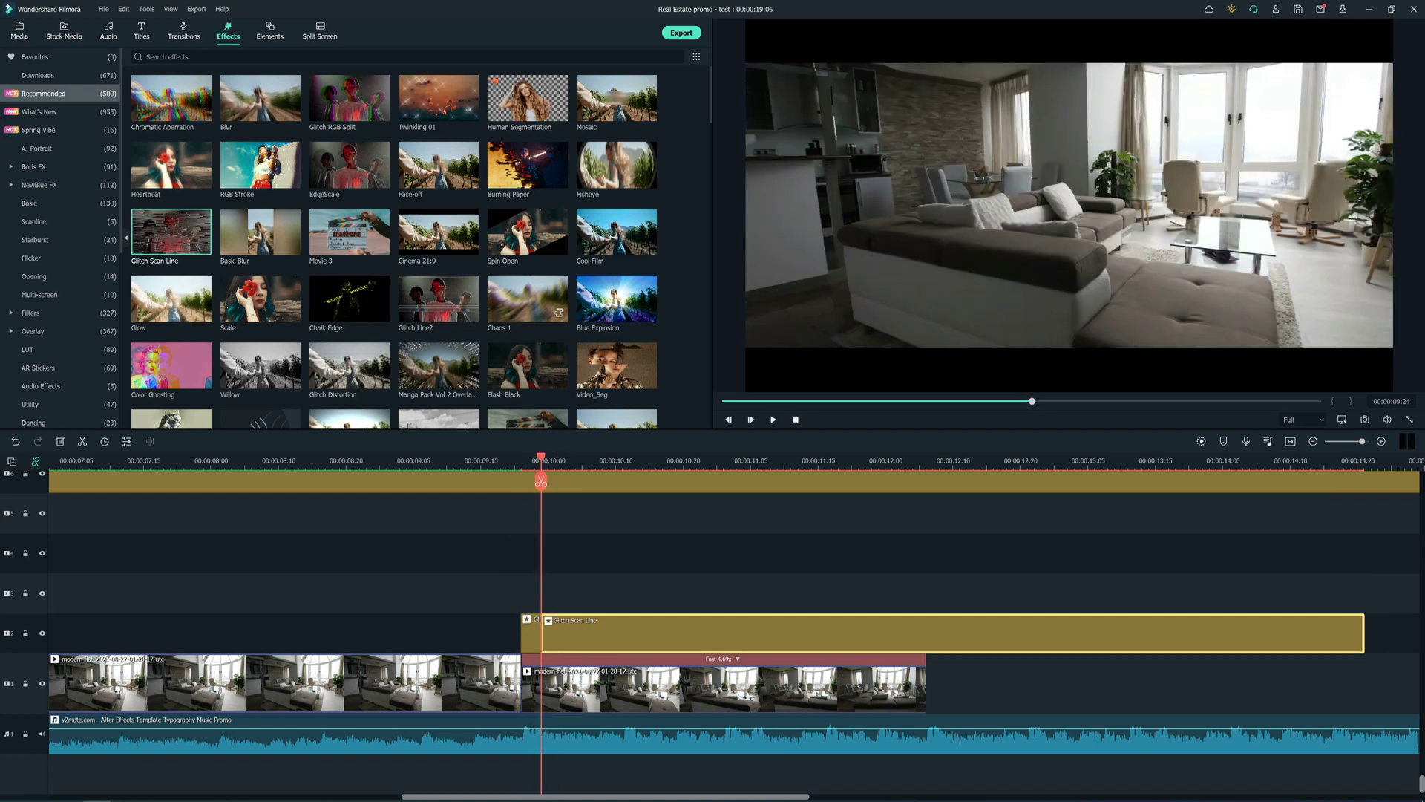
drag(564, 633, 643, 633)
key(space)
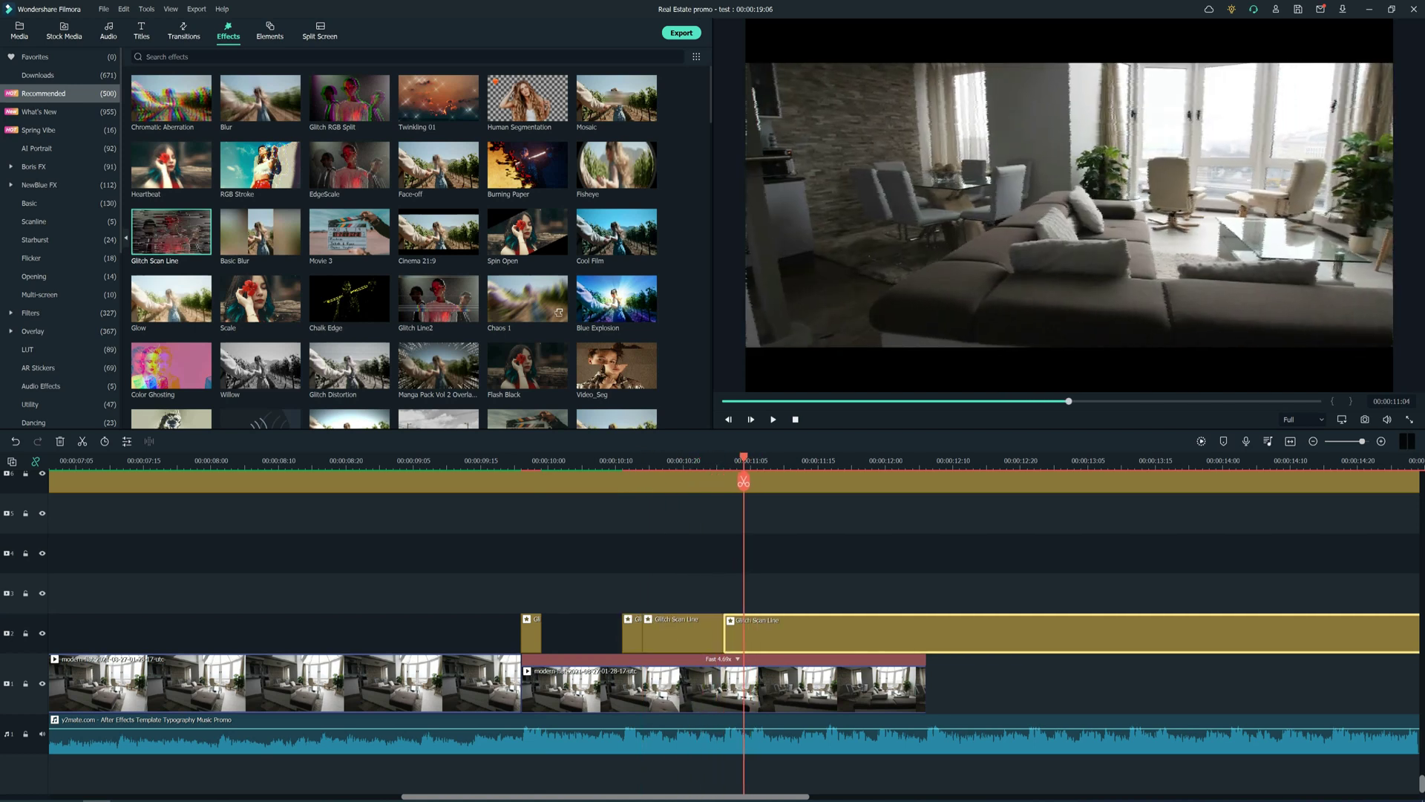
key(ctrl+b)
key(ctrl+b)
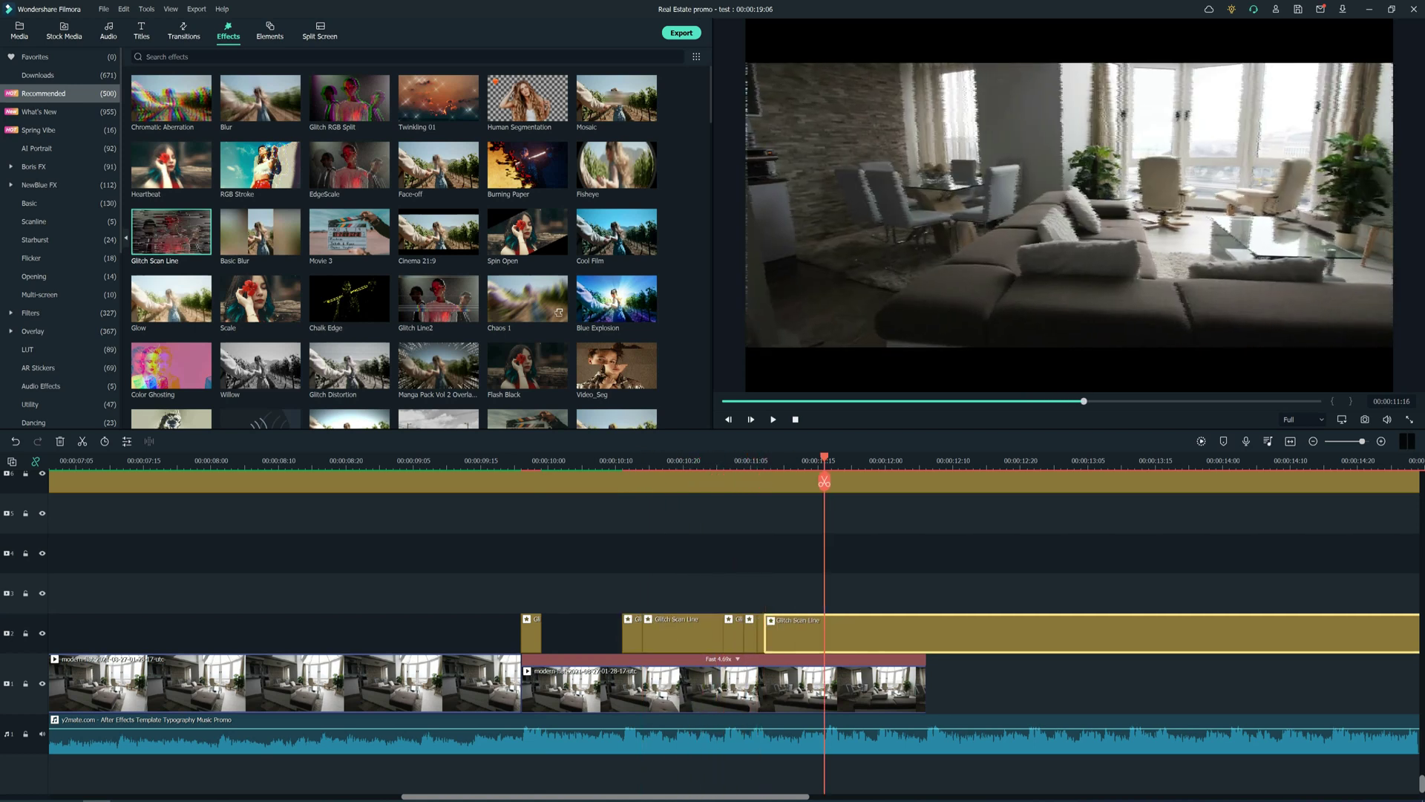
key(ctrl+b)
key(ctrl+b)
key(ctrl+b)
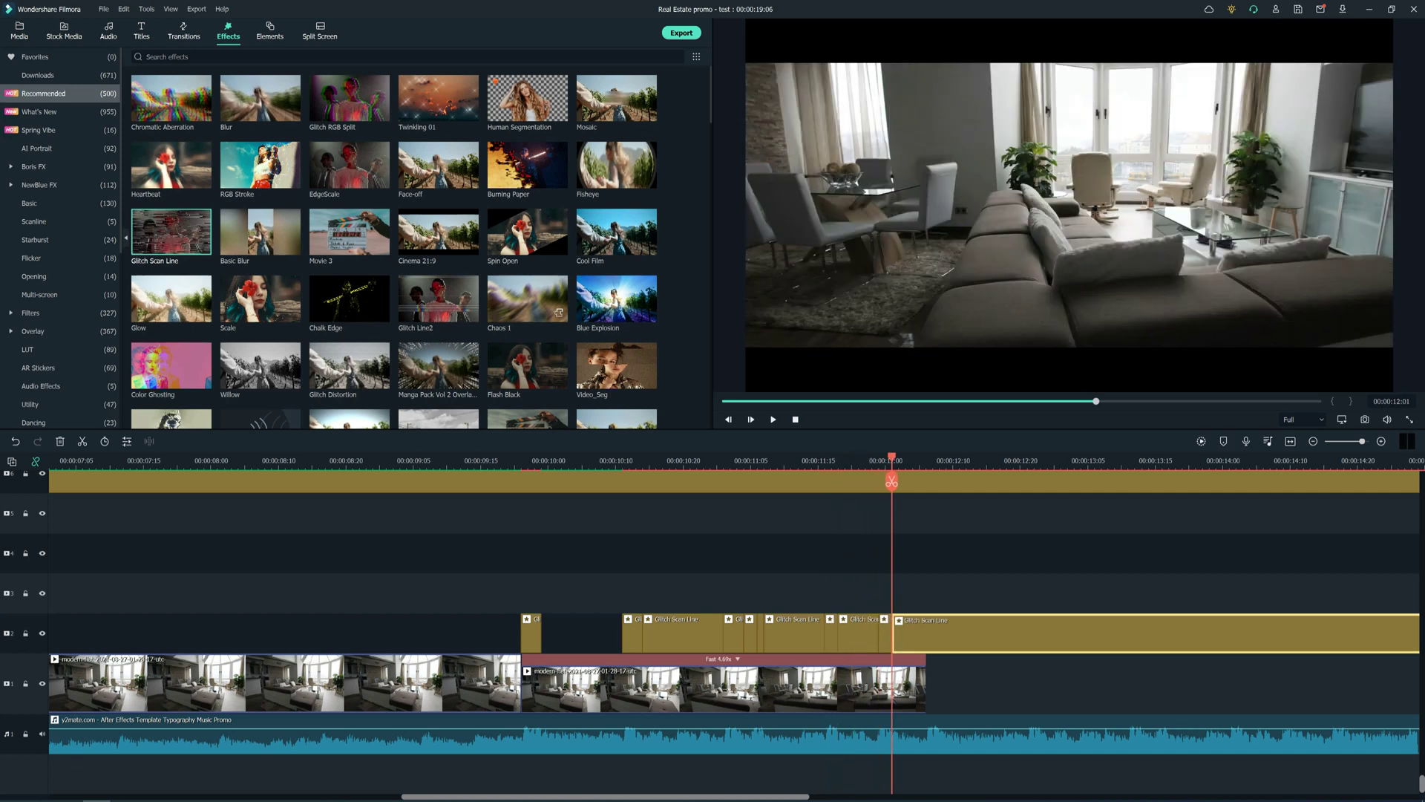
key(Delete)
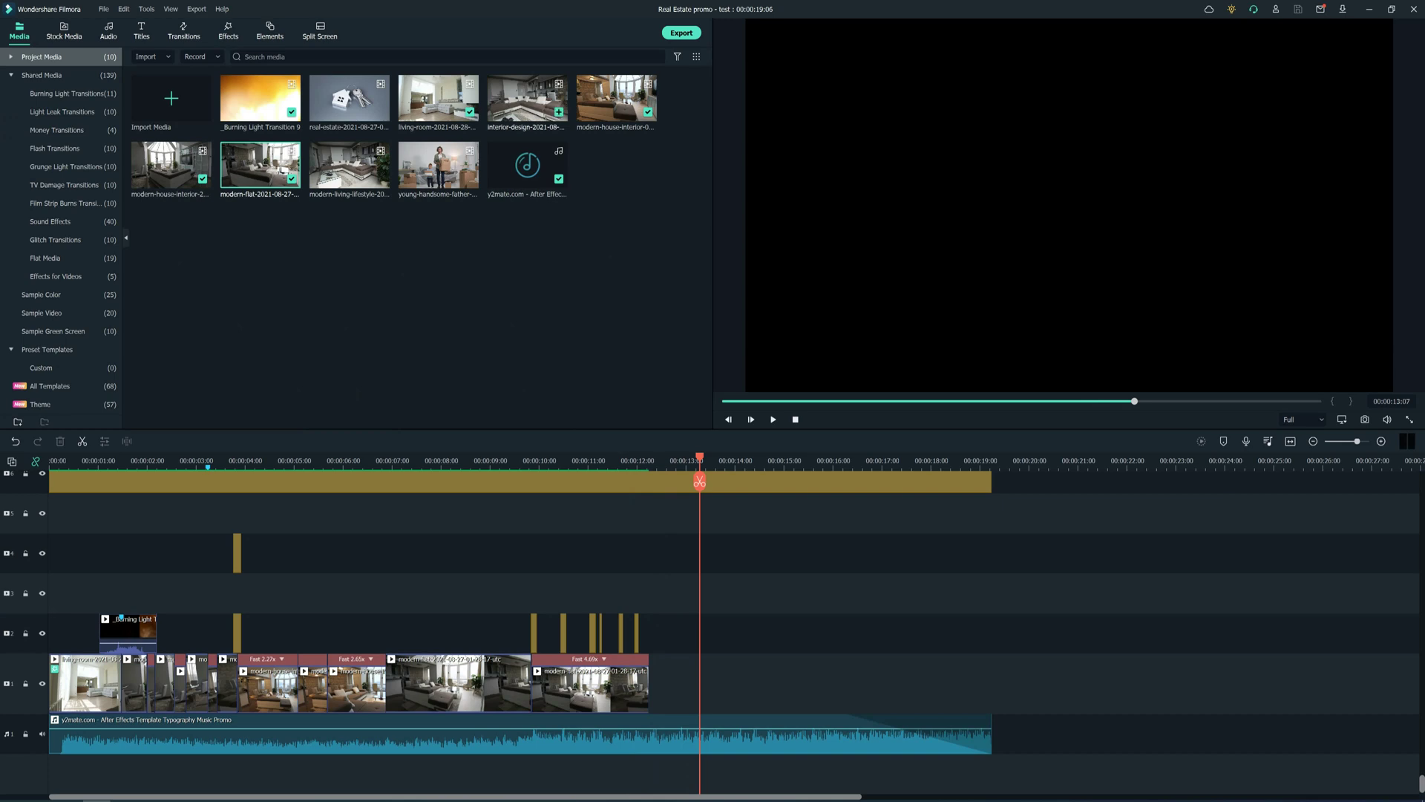
Append the interior-design clip at 7.48x, then the modern-living-lifestyle clip at 5.02x.
drag(527, 98, 742, 683)
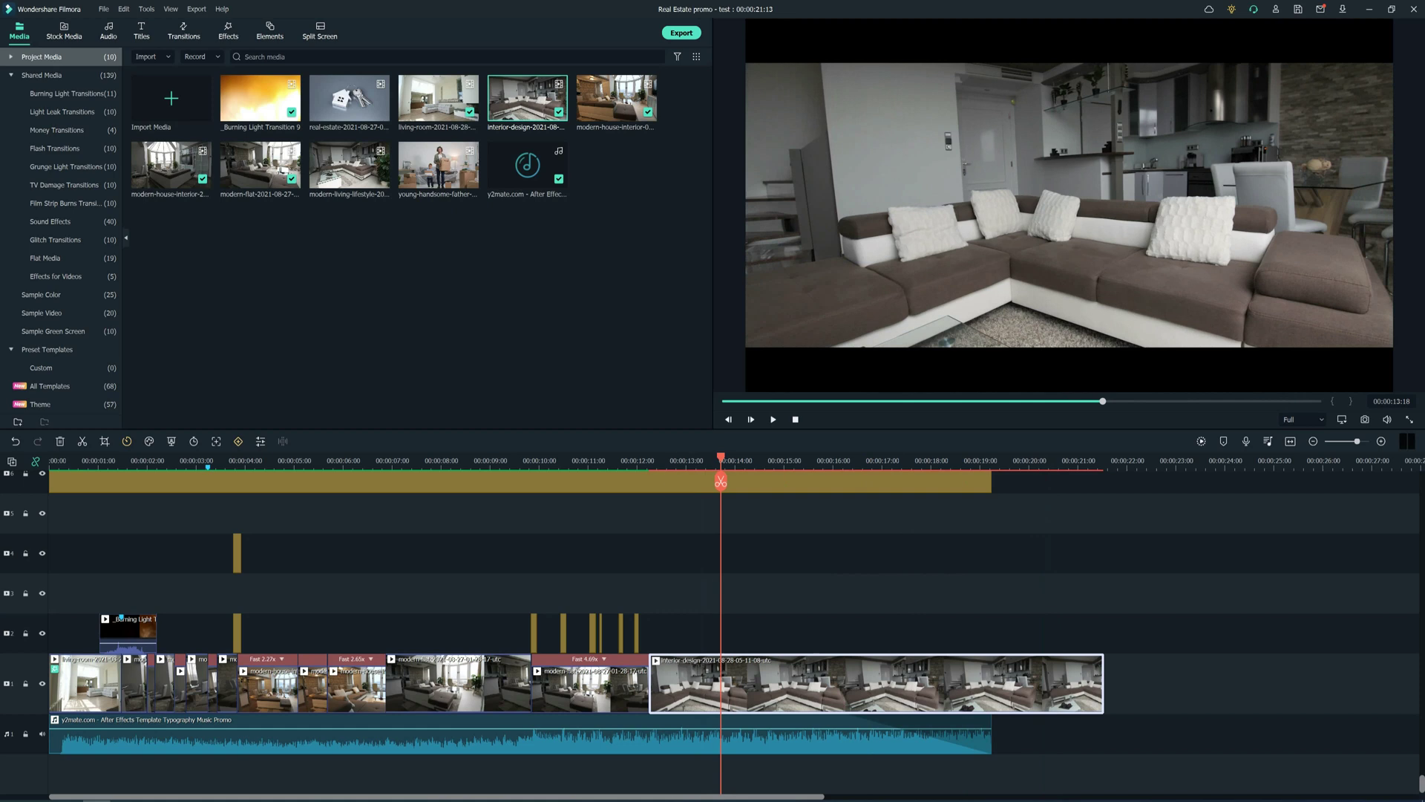
drag(720, 481, 660, 482)
drag(1104, 683, 743, 683)
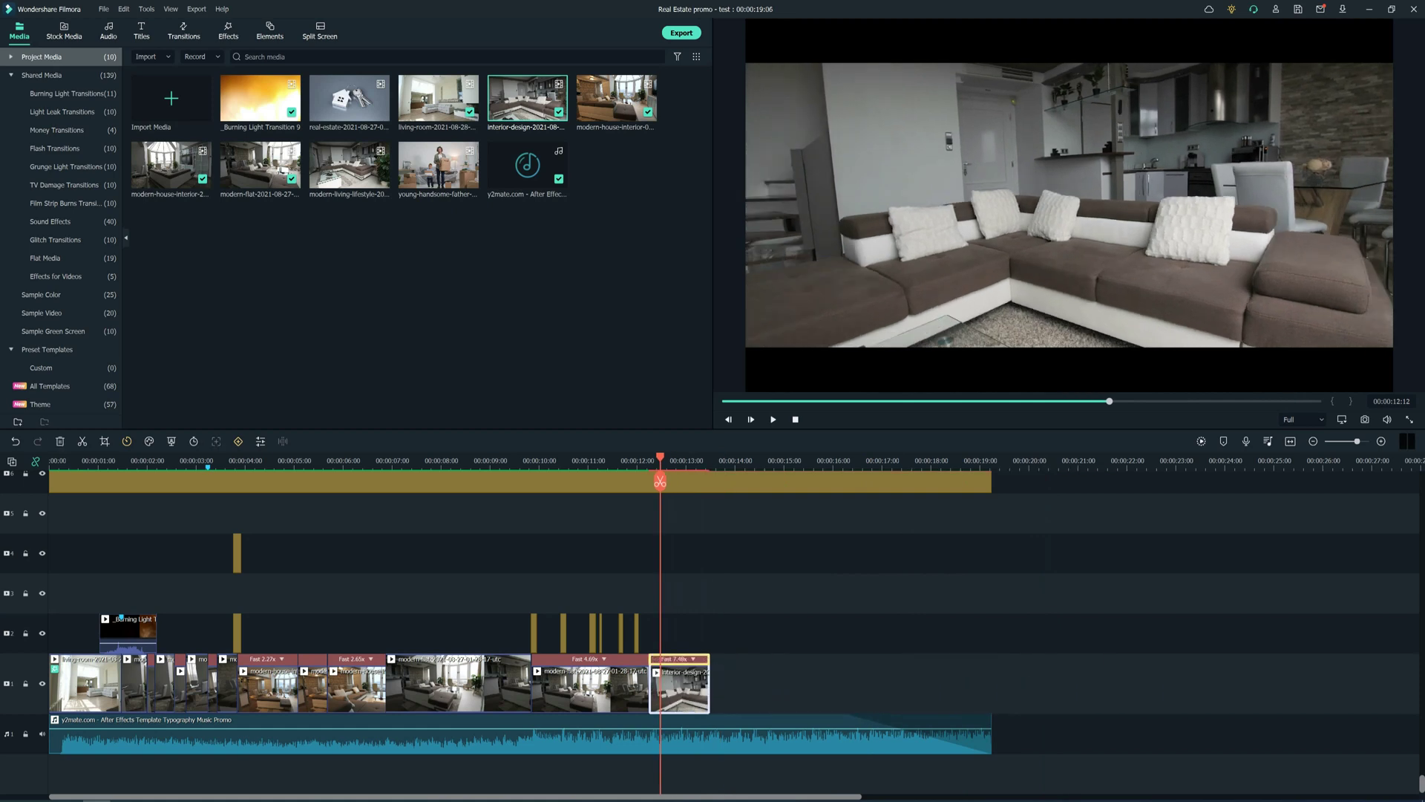
mouse_move(349, 165)
mouse_down()
mouse_move(742, 683)
mouse_move(605, 679)
mouse_up()
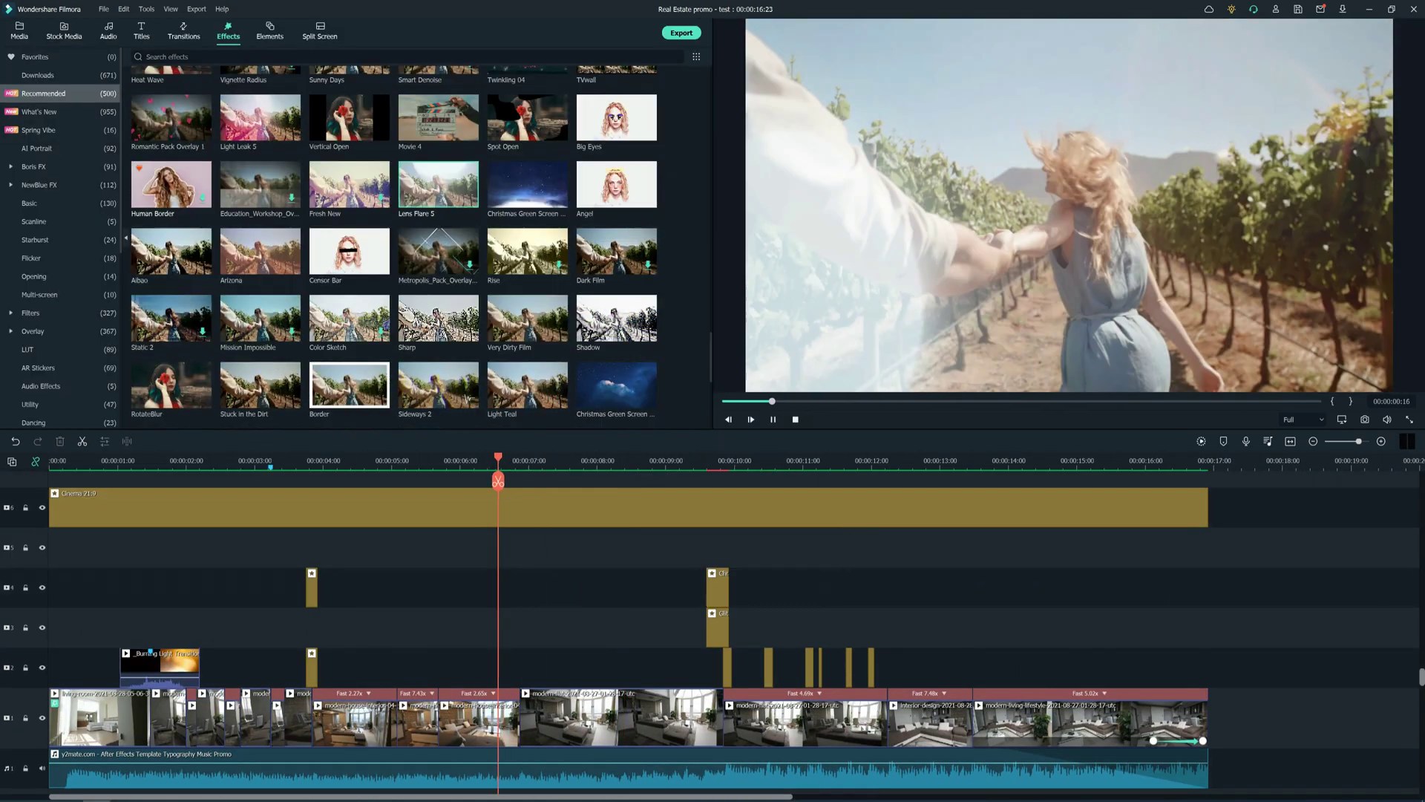
Place a TV Damage overlay near 6 s, blend it in Screen mode, and render a preview.
drag(524, 628, 524, 627)
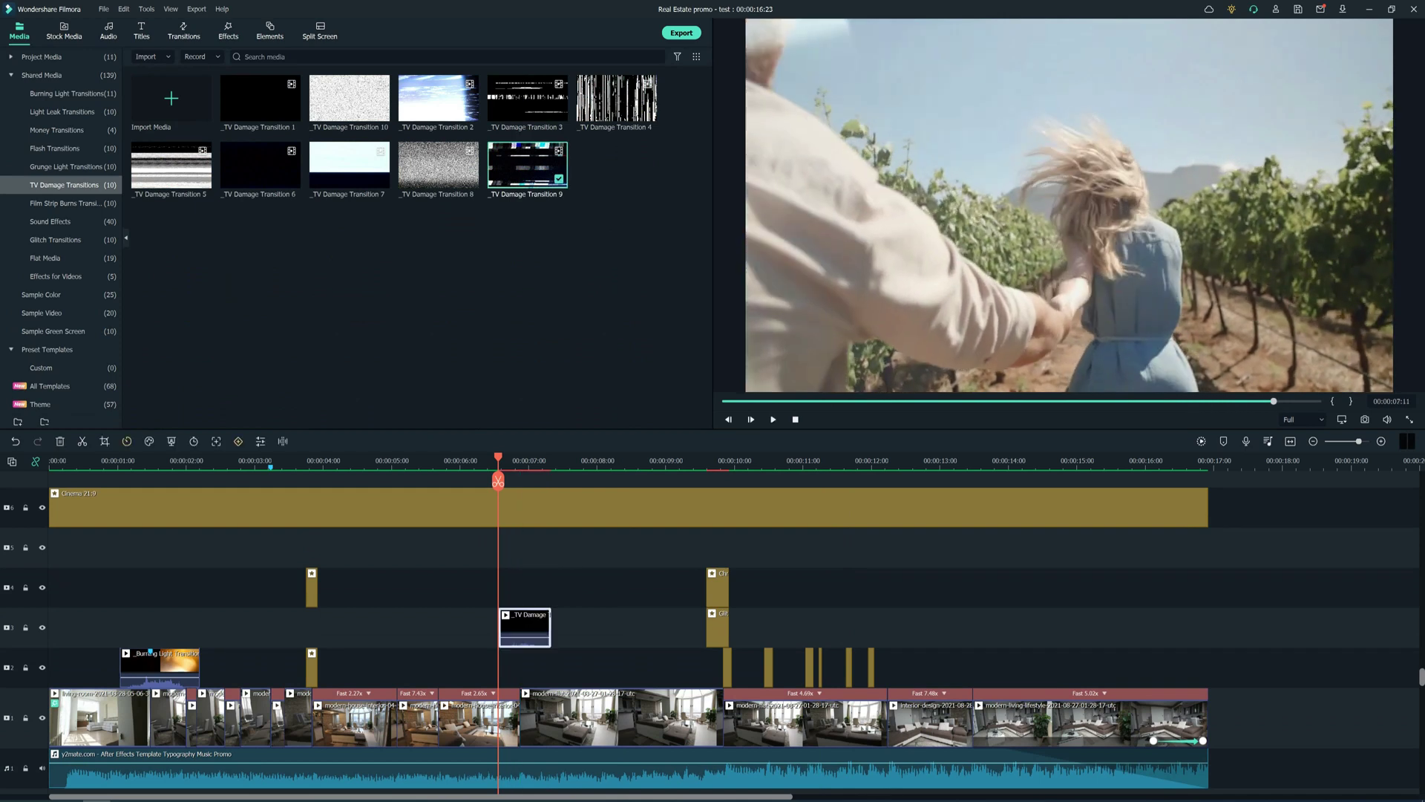
double_click(500, 635)
click(357, 128)
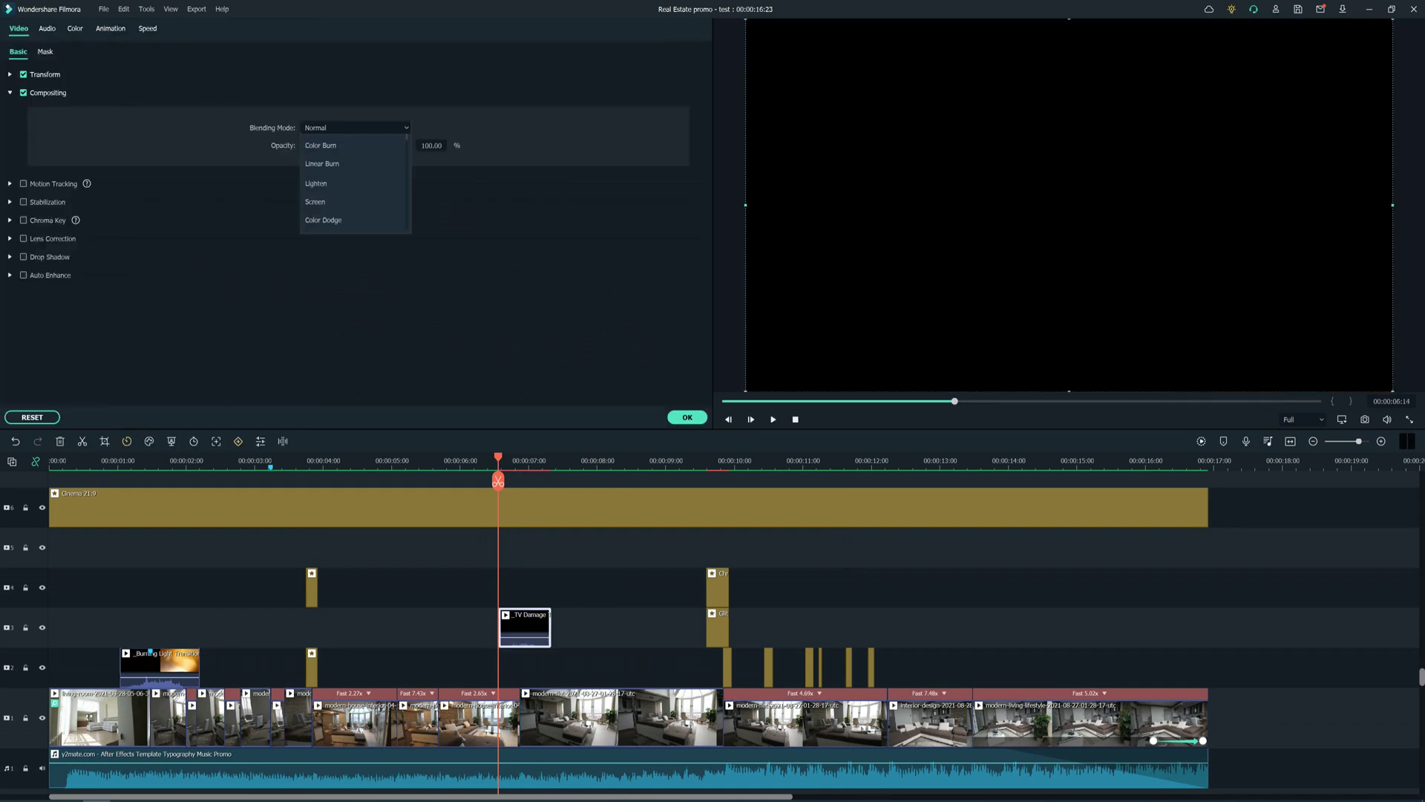
click(327, 260)
key(space)
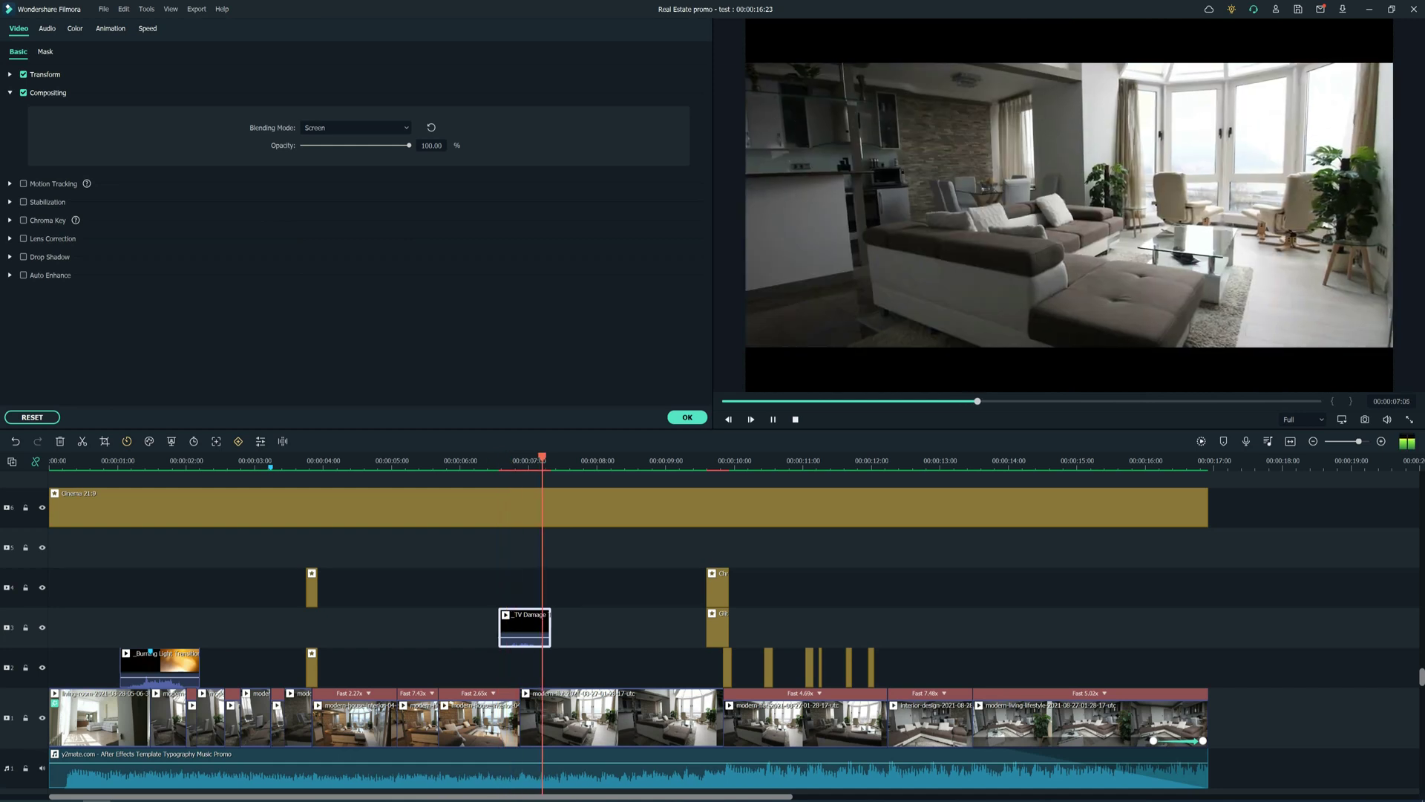
key(space)
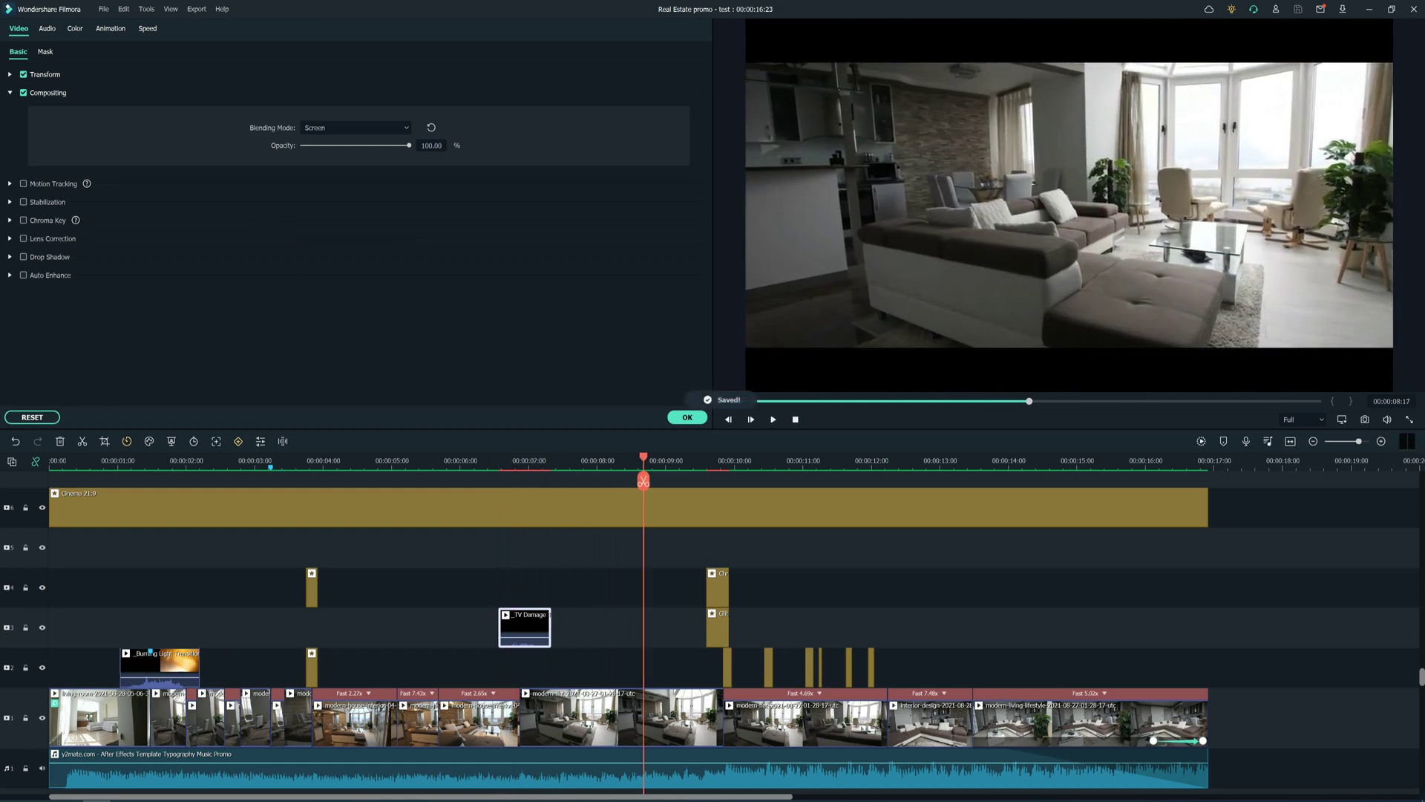
key(Return)
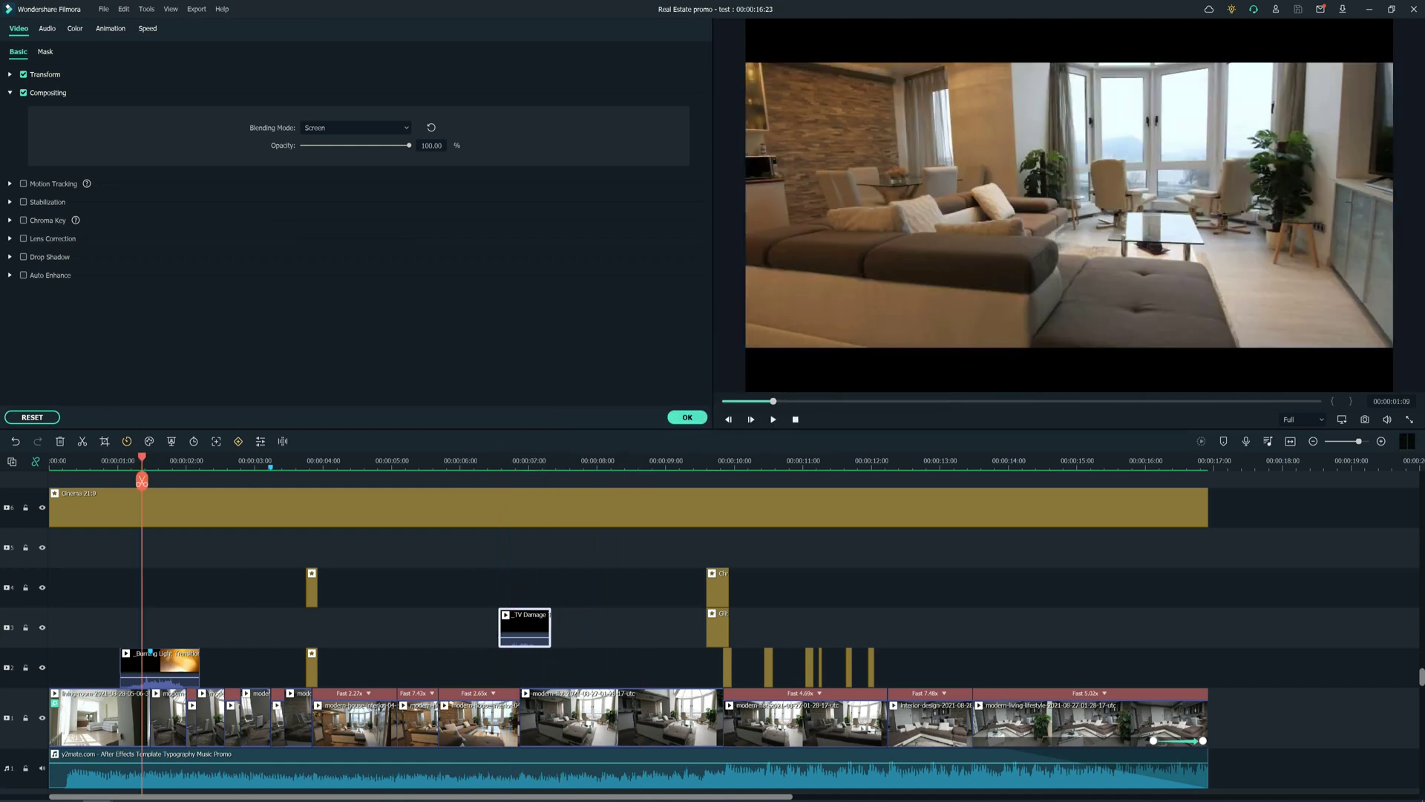
Add a second TV Damage overlay near 13 s, also in Screen mode.
drag(1021, 627, 971, 667)
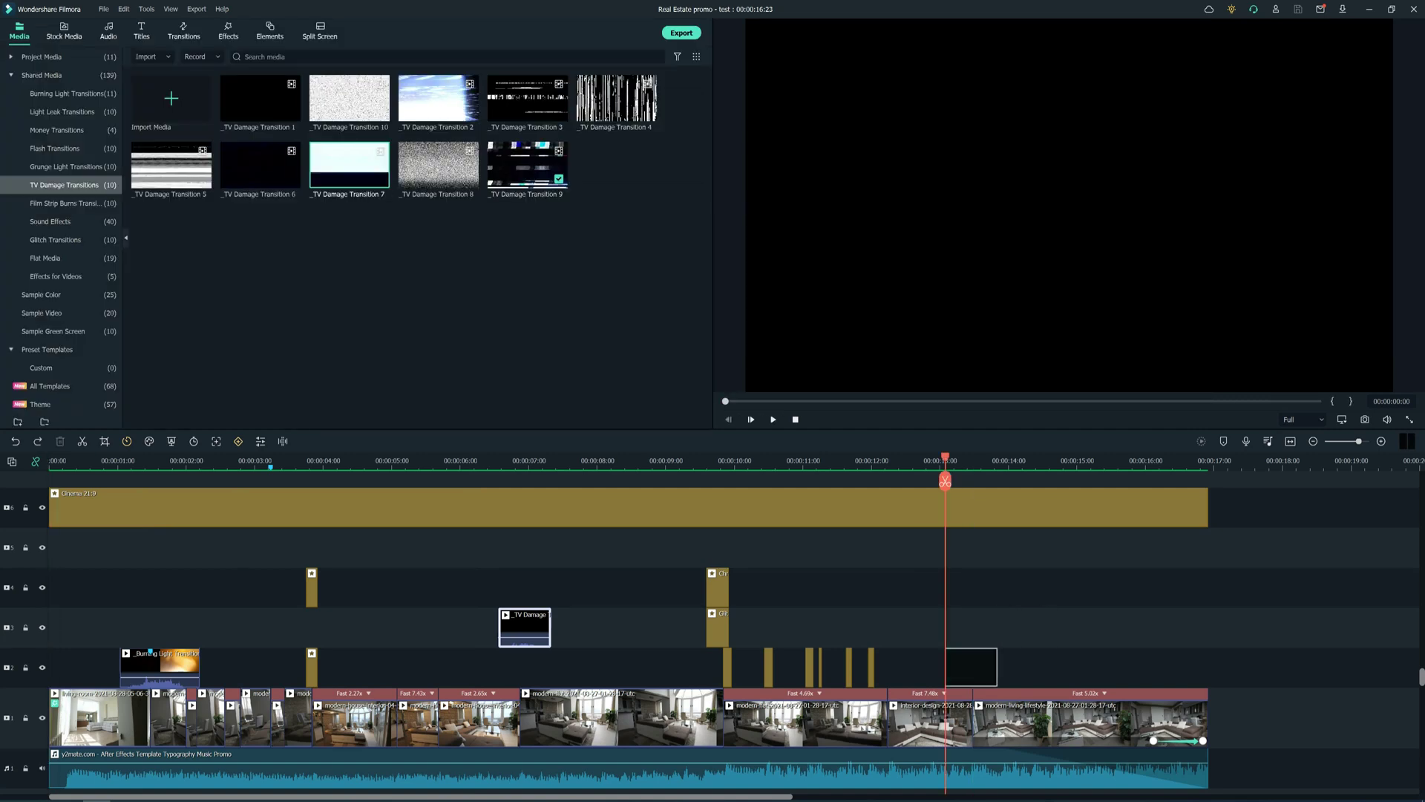
double_click(971, 666)
click(355, 128)
click(349, 241)
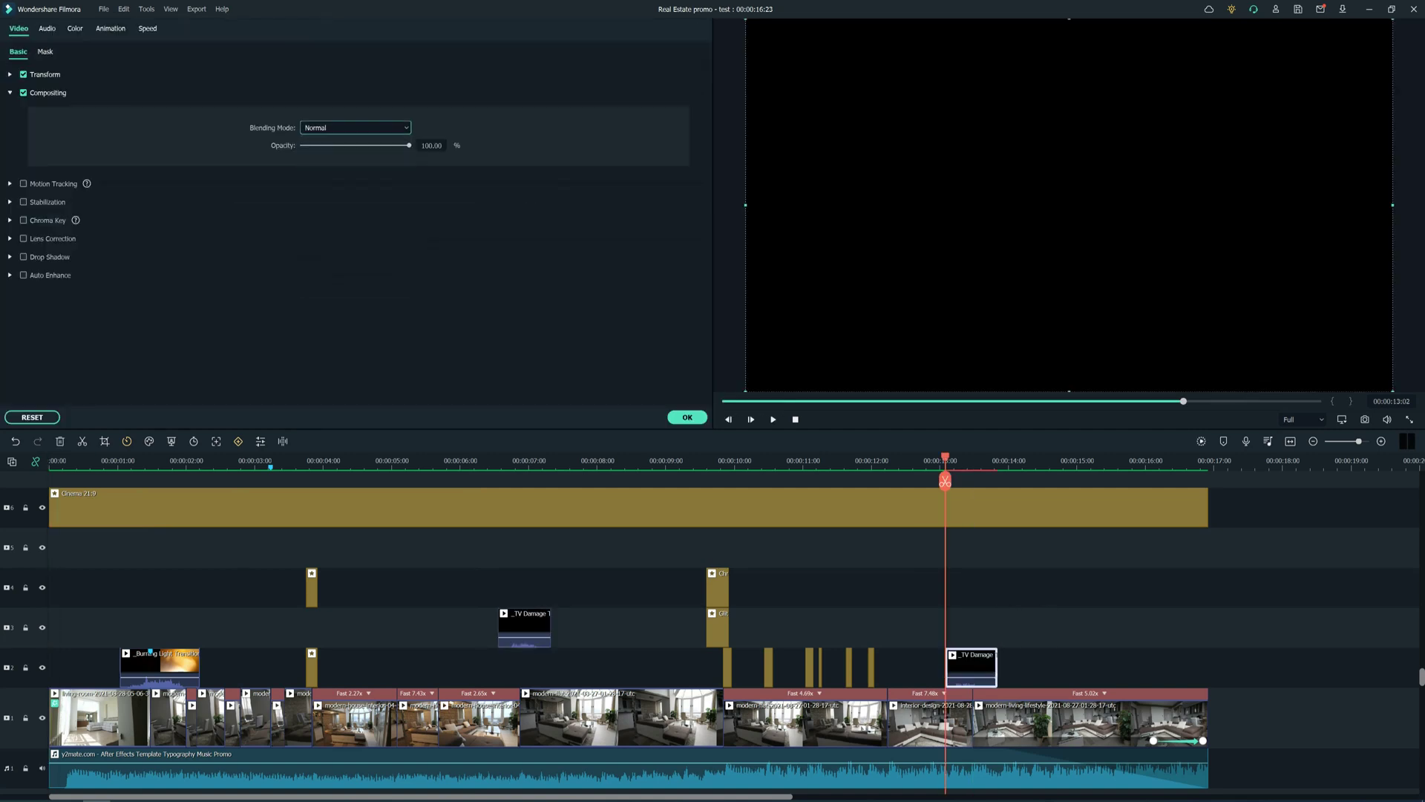
key(space)
key(space)
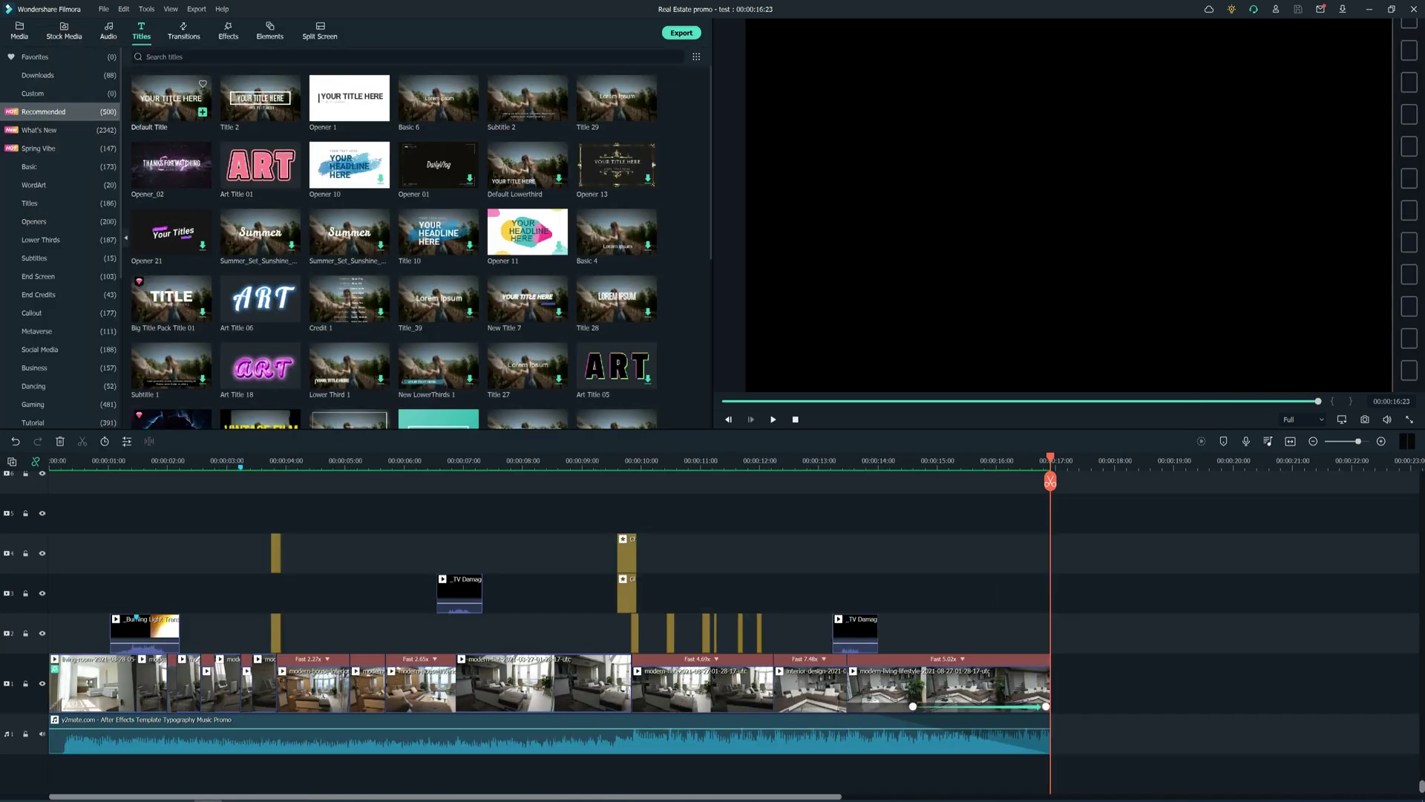
Add a Default Title at the start and trim it to end near four seconds.
drag(171, 98, 118, 512)
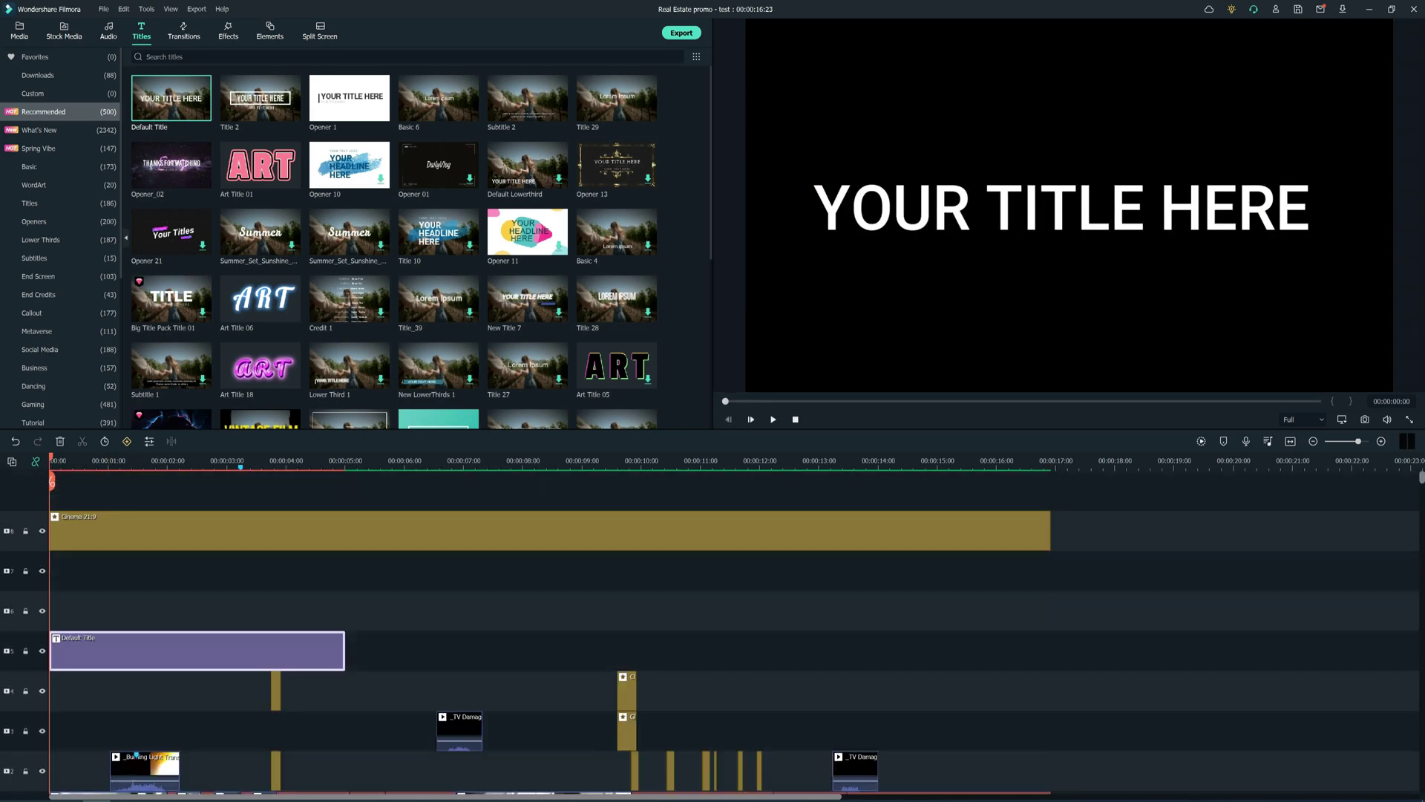
mouse_move(51, 481)
mouse_down()
mouse_move(174, 481)
mouse_move(281, 513)
mouse_up()
scroll(446, 594, down, 3)
mouse_move(432, 513)
mouse_down()
mouse_move(277, 513)
mouse_move(208, 633)
mouse_up()
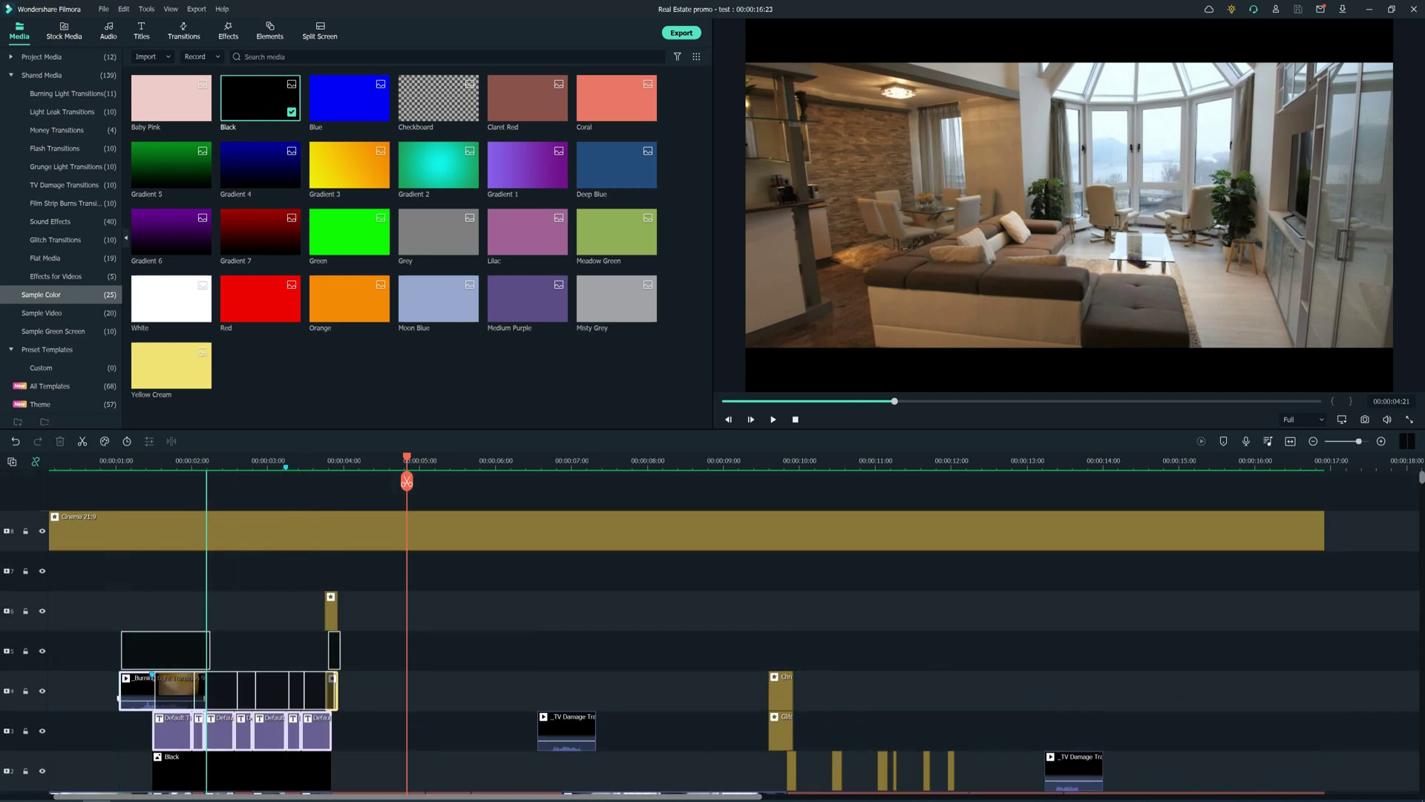
Move the title layers up one track and add a Black colour clip beneath them.
drag(163, 691, 163, 650)
scroll(713, 645, down, 3)
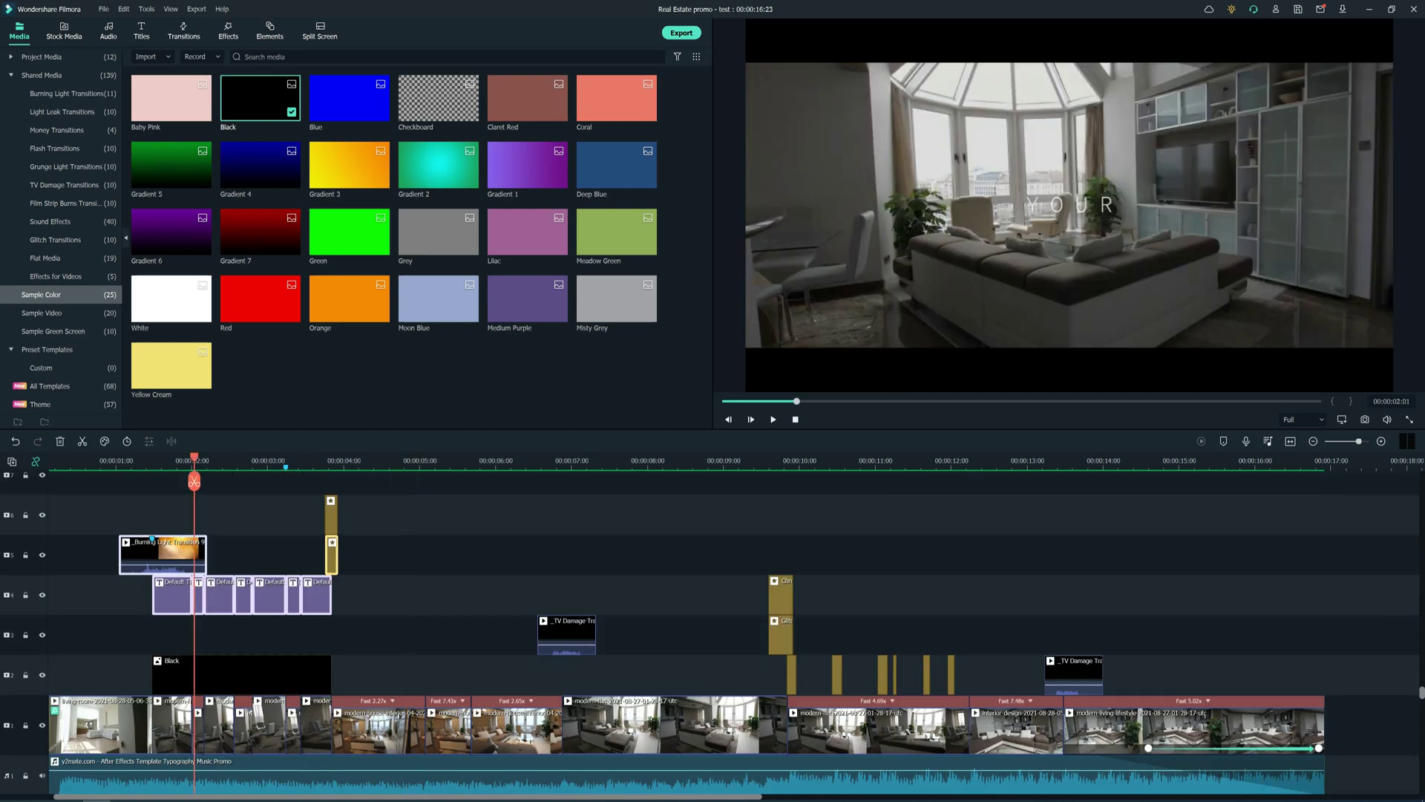
drag(260, 97, 223, 634)
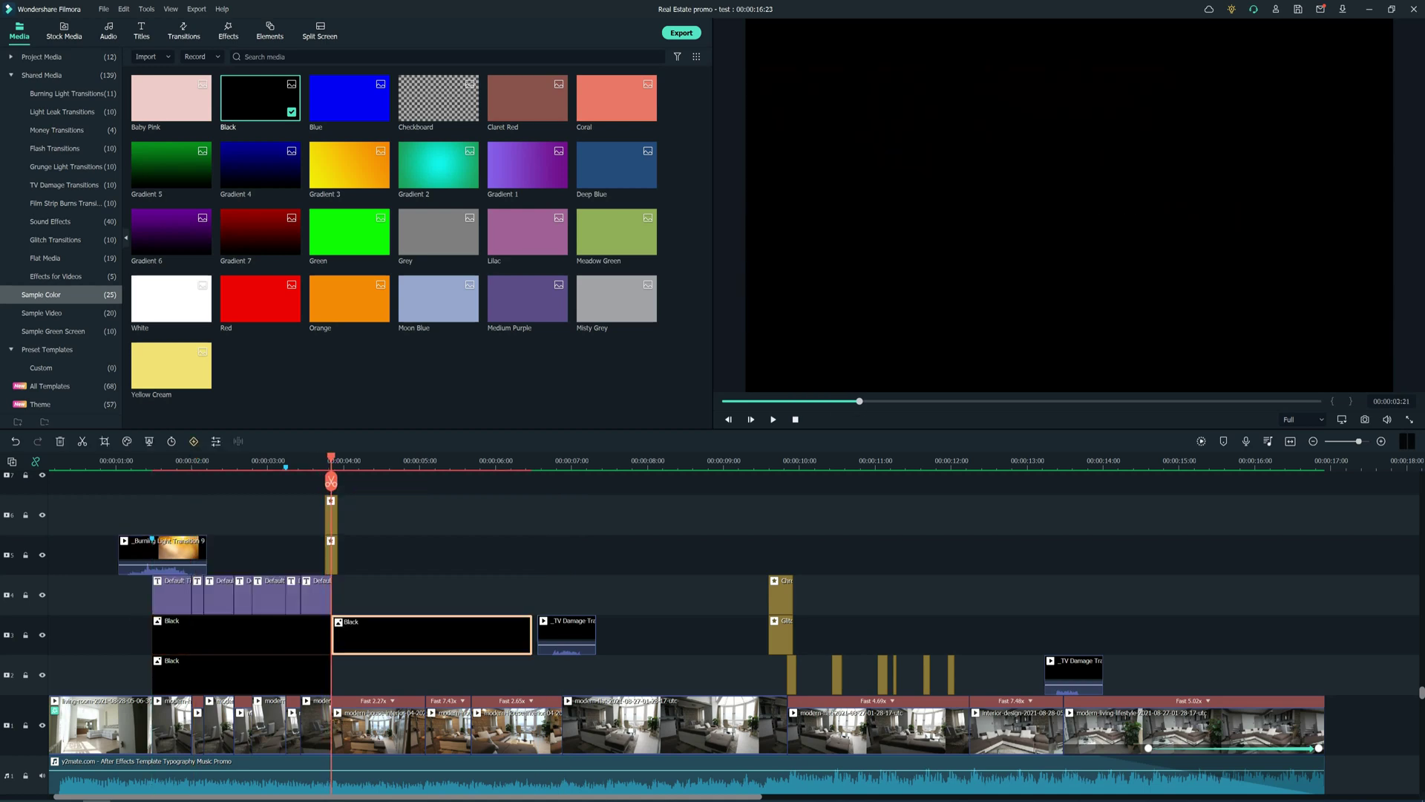
key(Delete)
key(ctrl+equal)
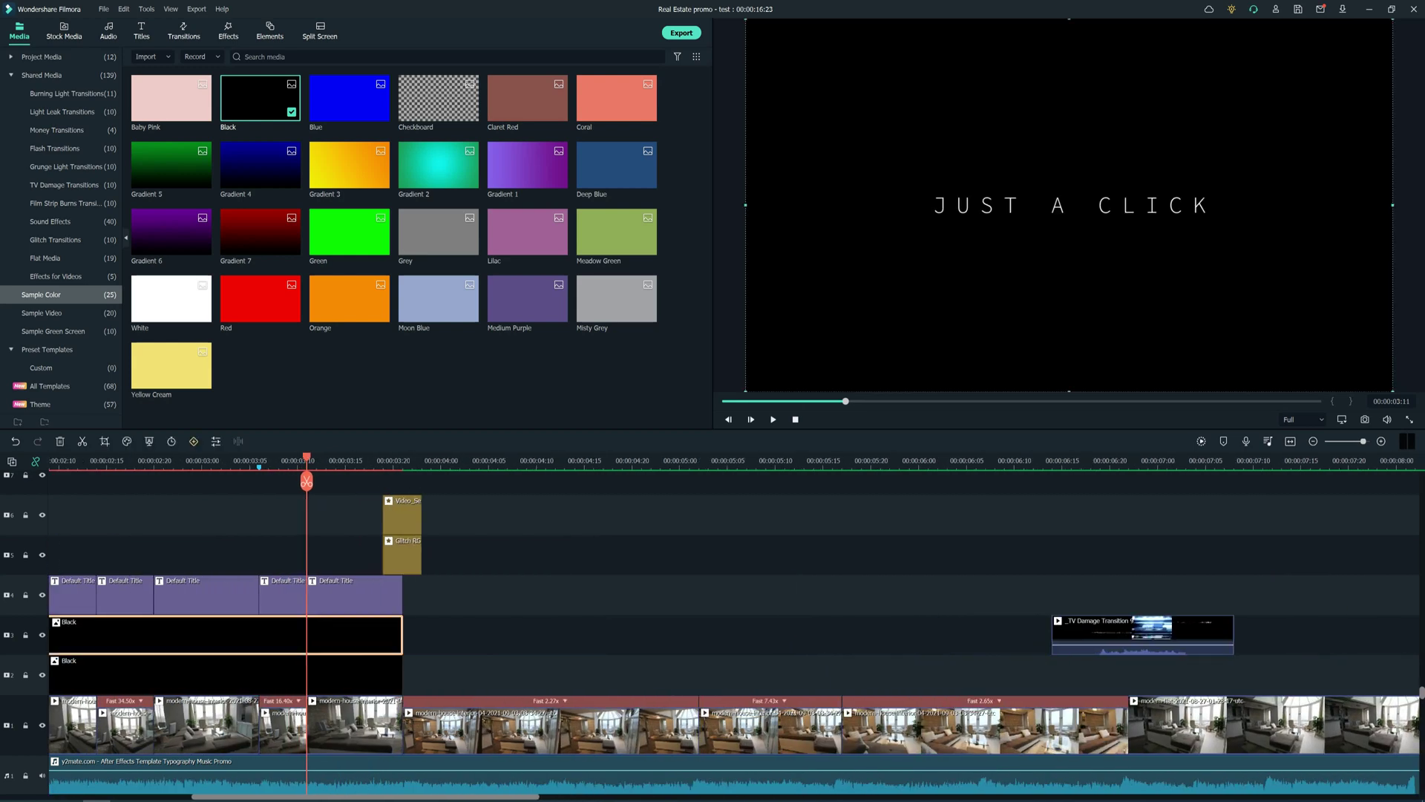
Resize the black clip into a thin band behind JUST A CLICK and replay from the start.
drag(1069, 392, 1069, 224)
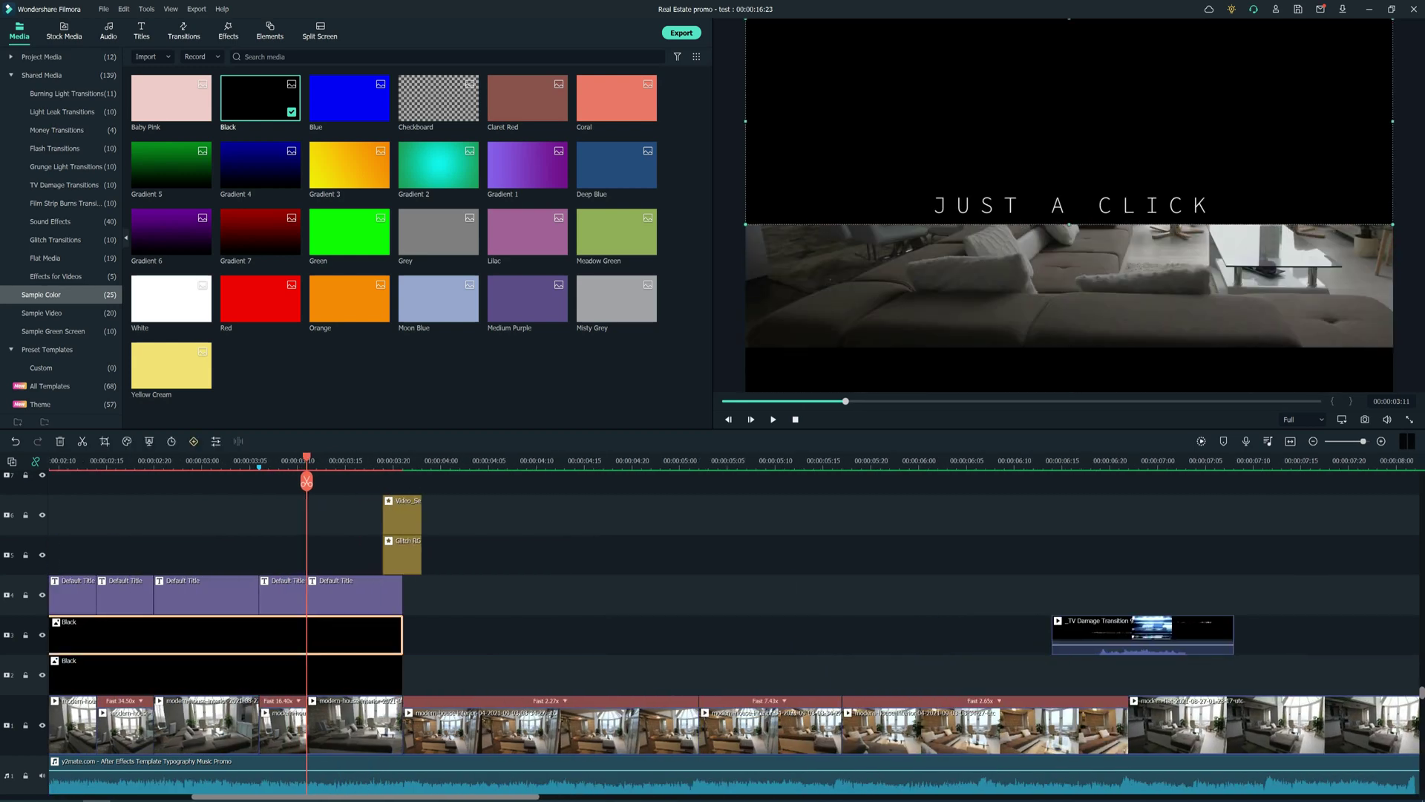
drag(1069, 148, 1069, 199)
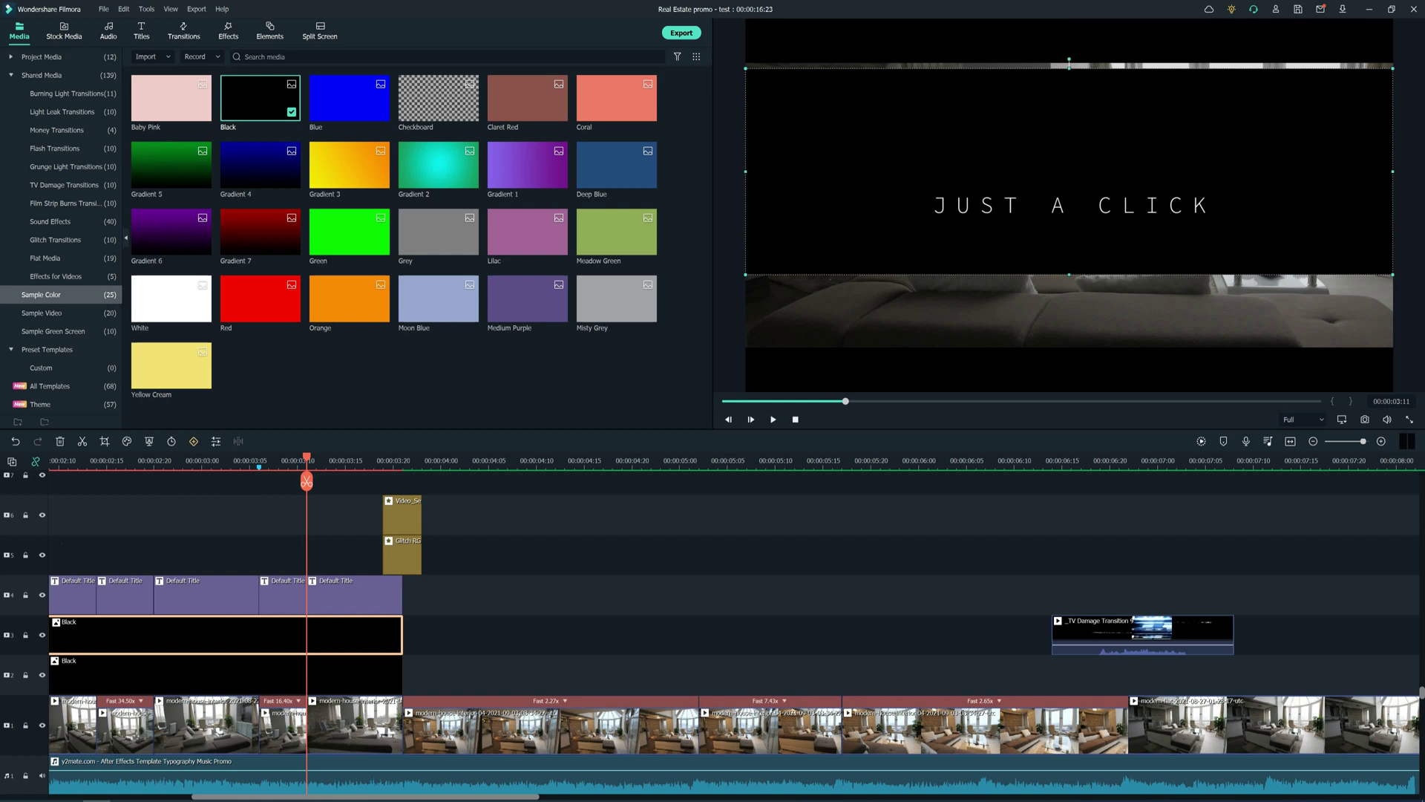
drag(1069, 67, 1069, 183)
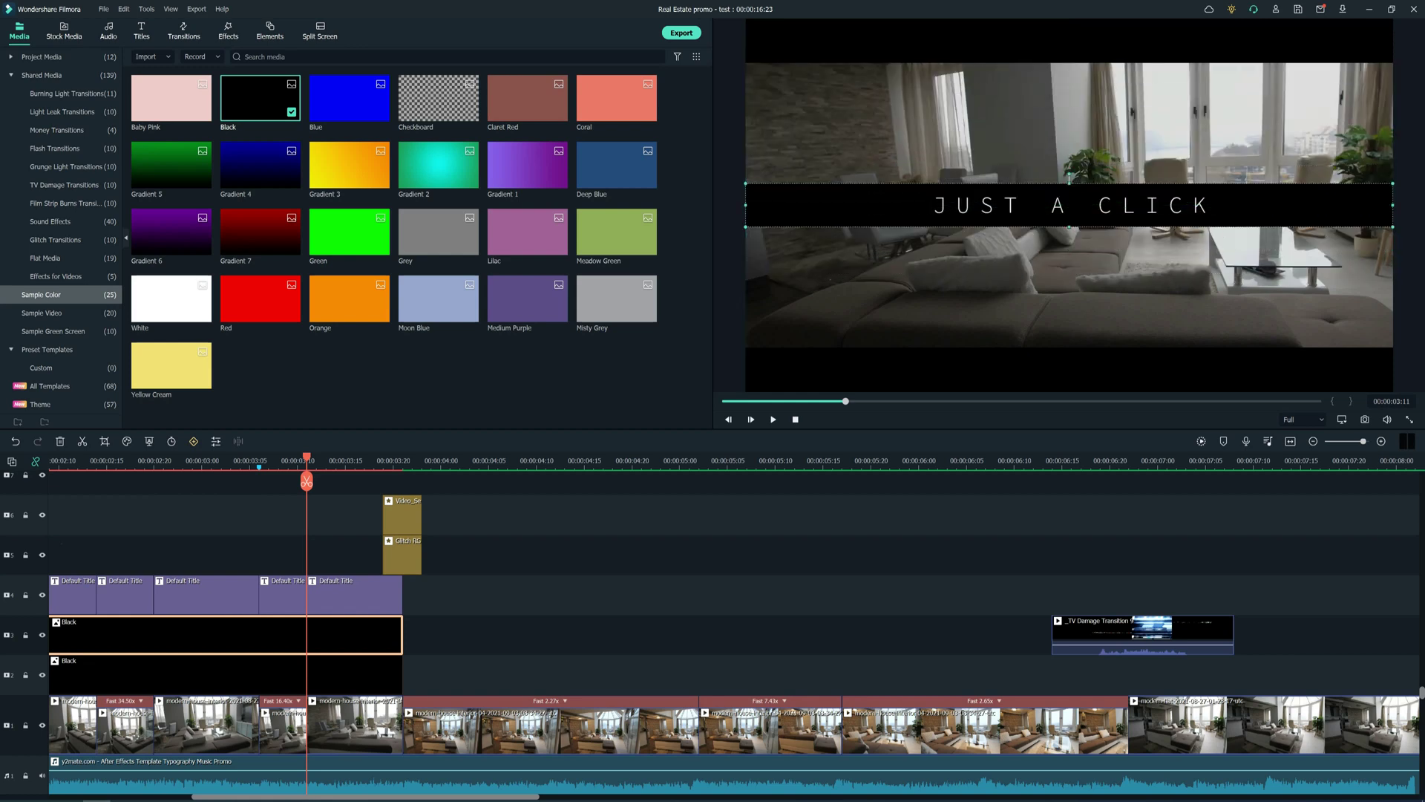
click(1069, 205)
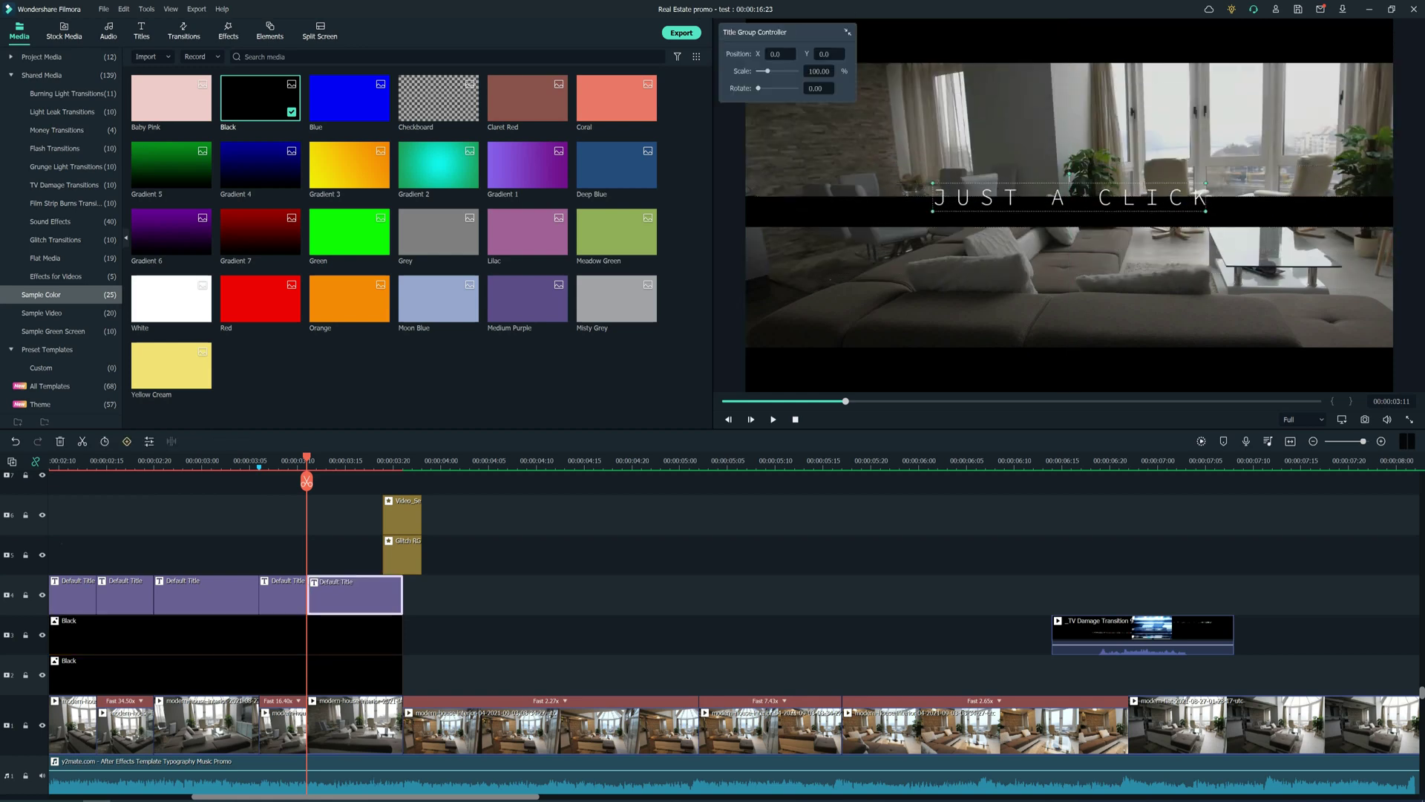
click(1299, 208)
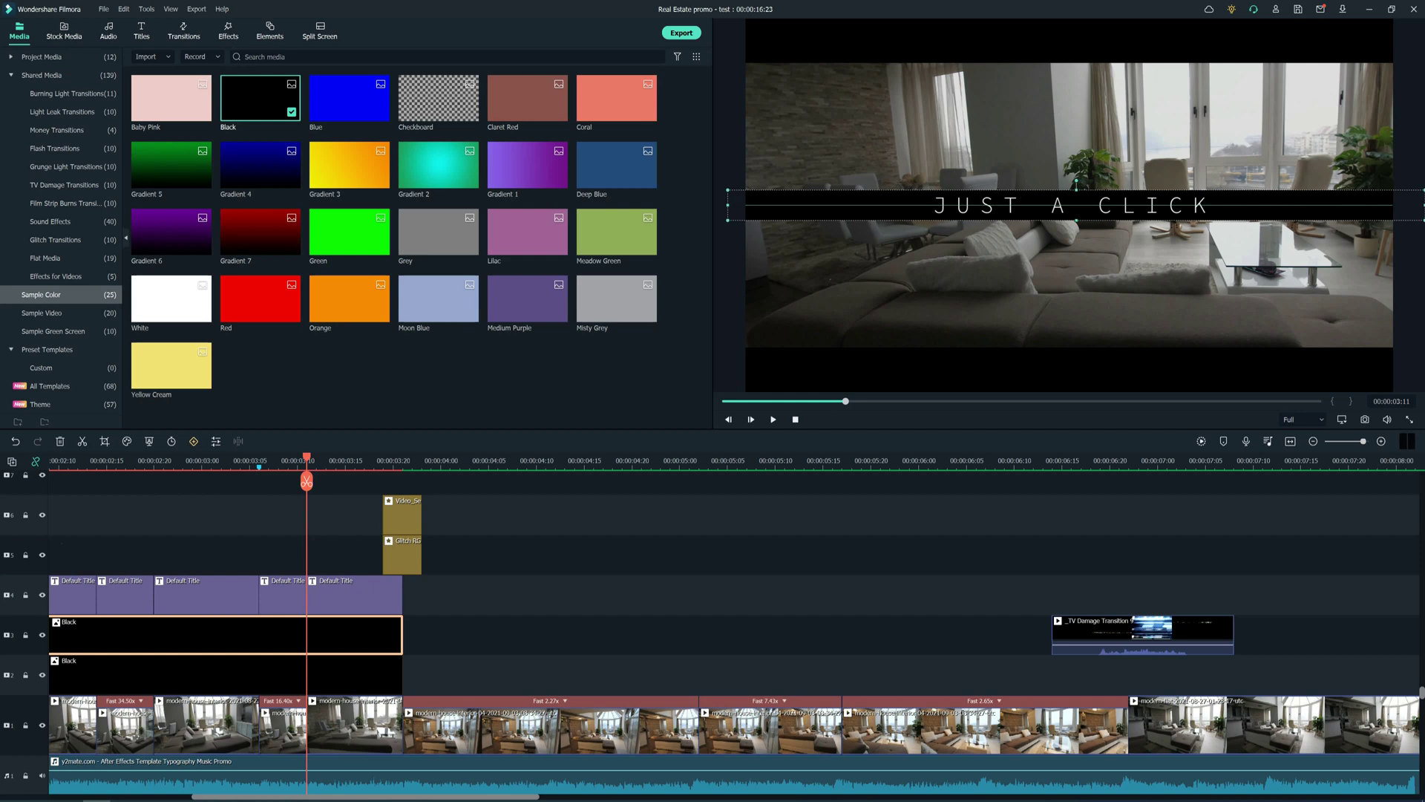
key(Home)
key(space)
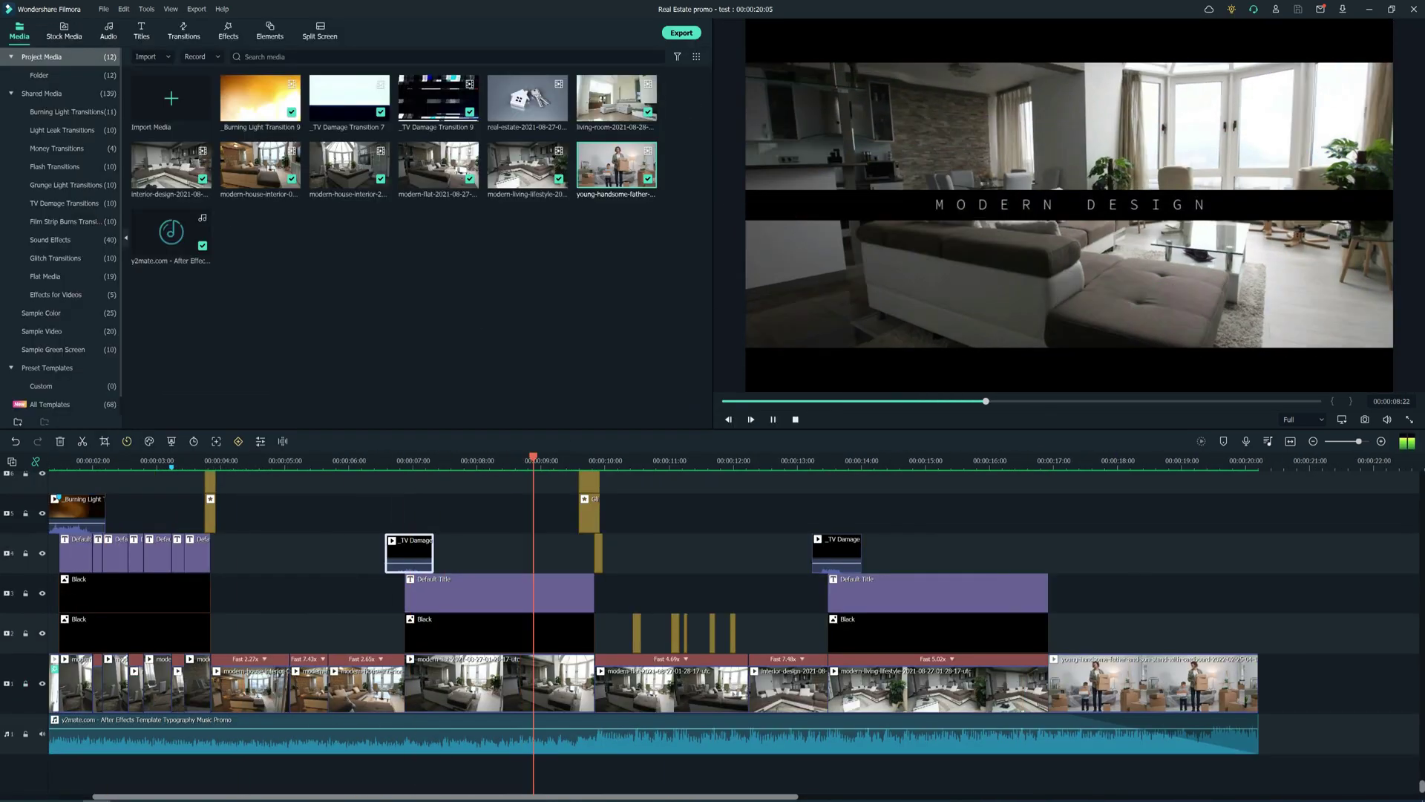
Apply Split Screen 06 to the father-and-son clip and keyframe its vertical position.
scroll(393, 245, down, 3)
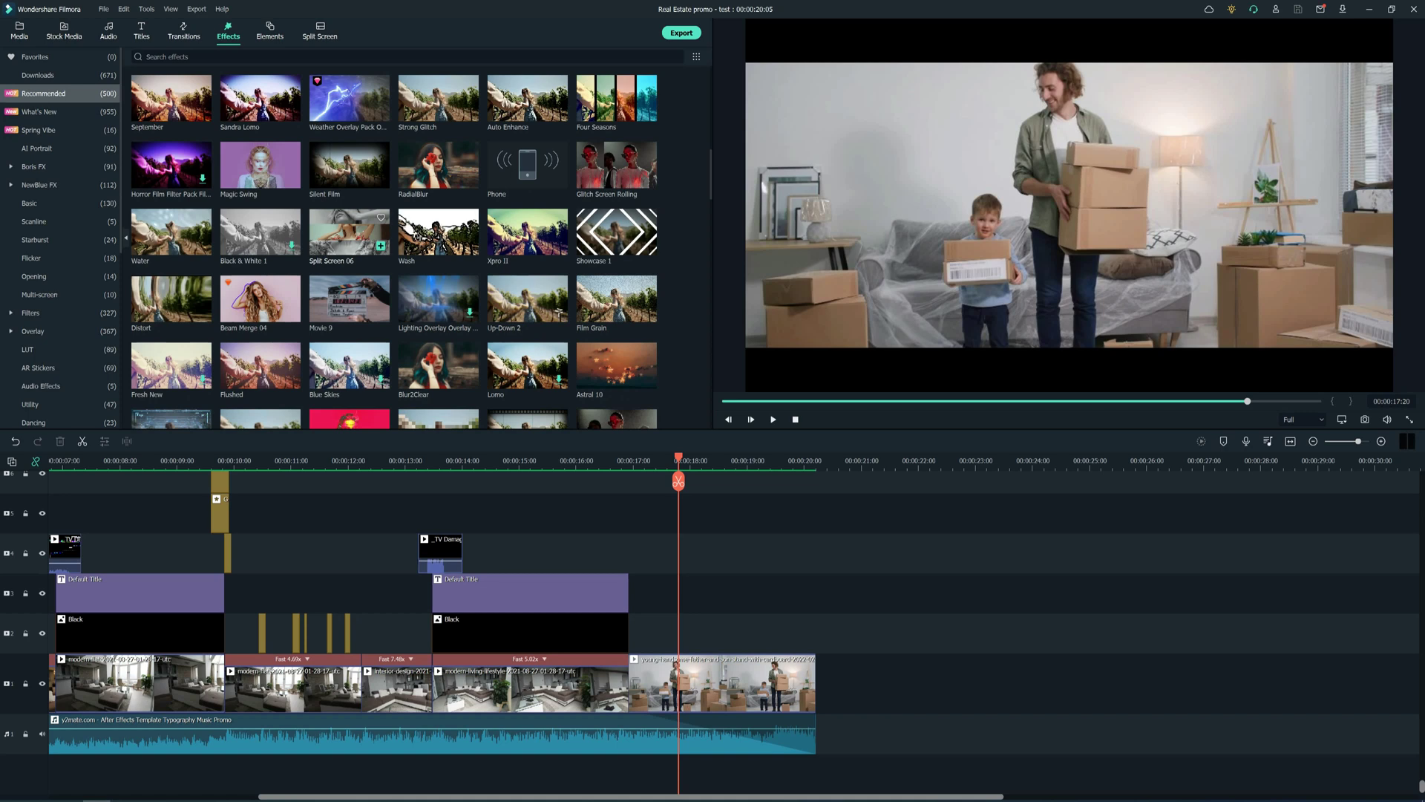
drag(349, 234, 653, 553)
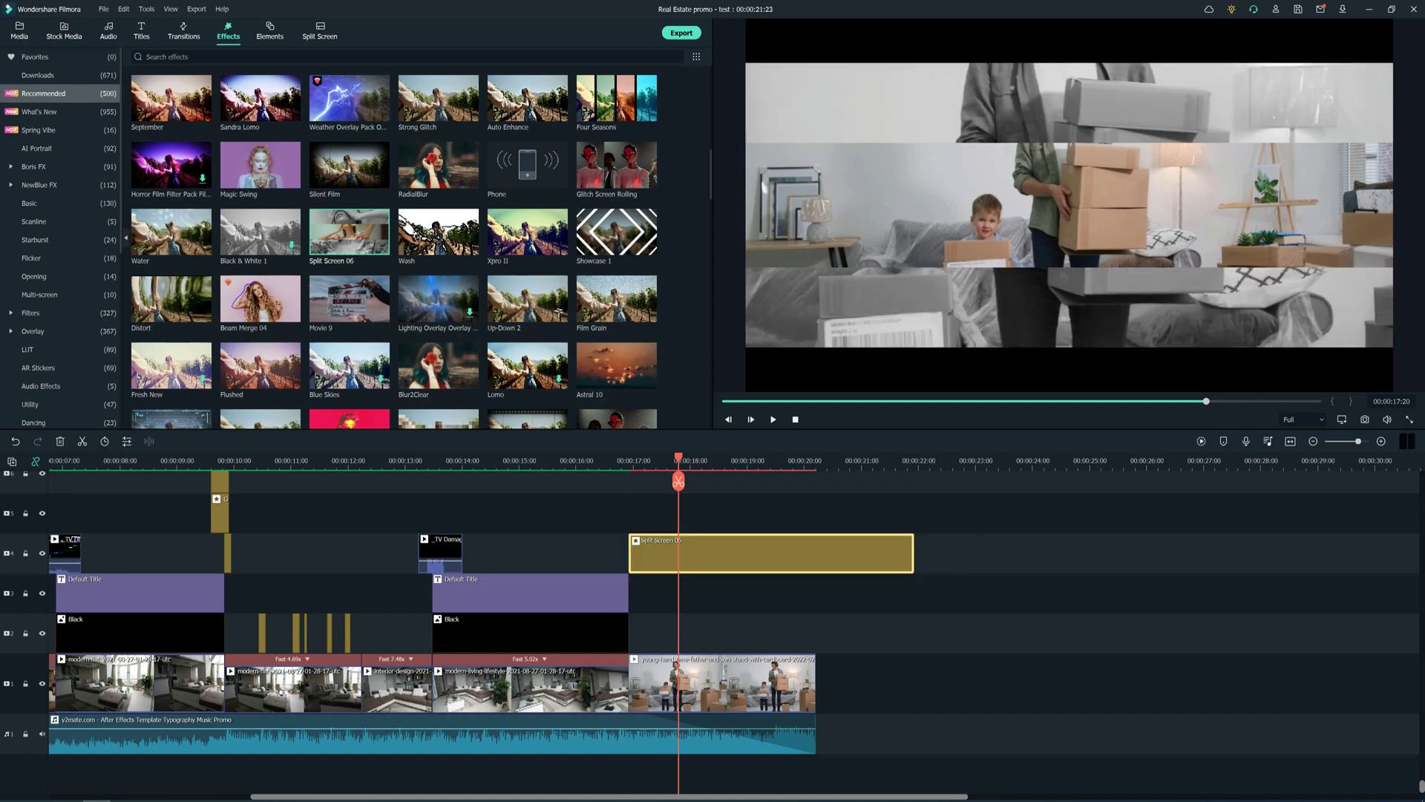
double_click(720, 683)
click(298, 90)
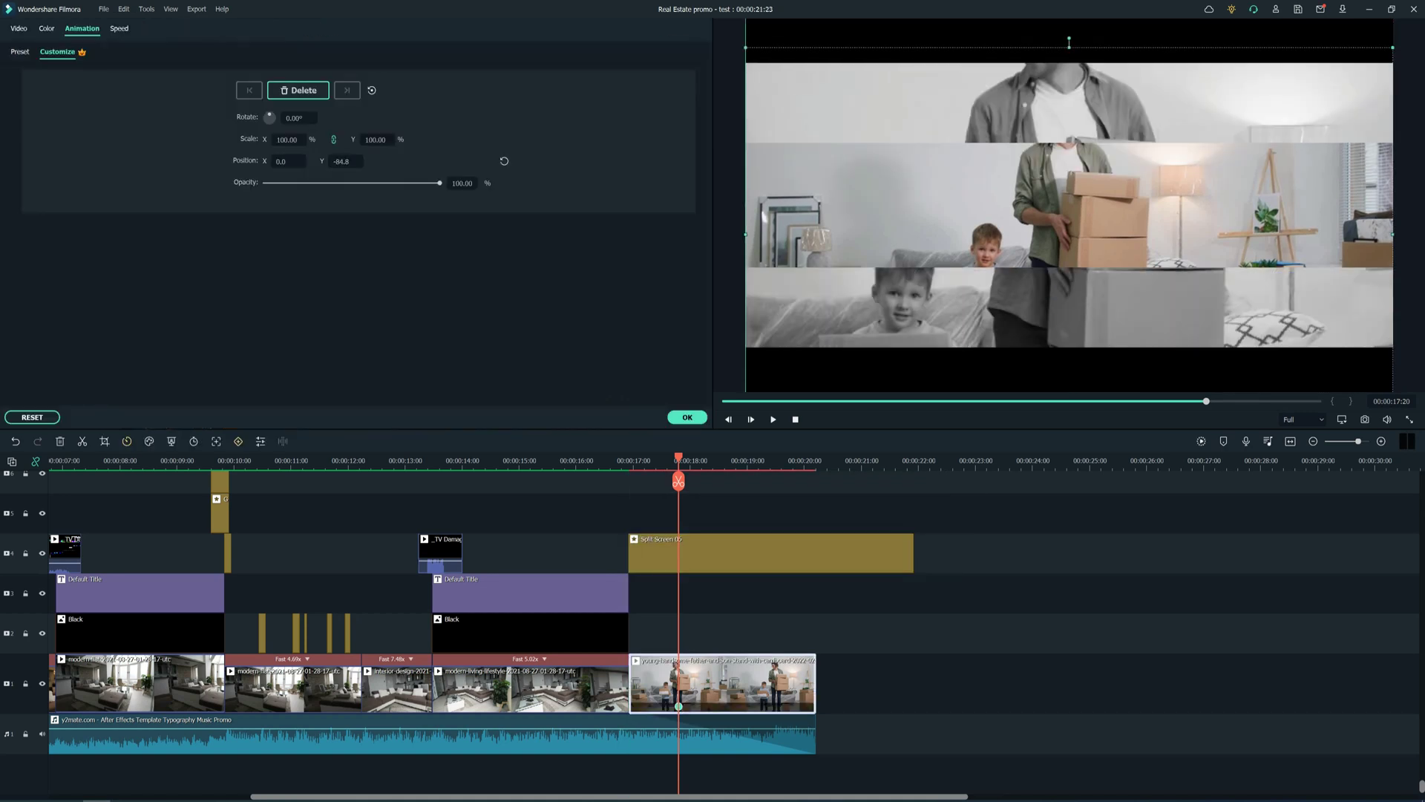
mouse_move(1069, 223)
mouse_down()
mouse_move(1069, 263)
mouse_move(1069, 213)
mouse_move(1069, 240)
mouse_up()
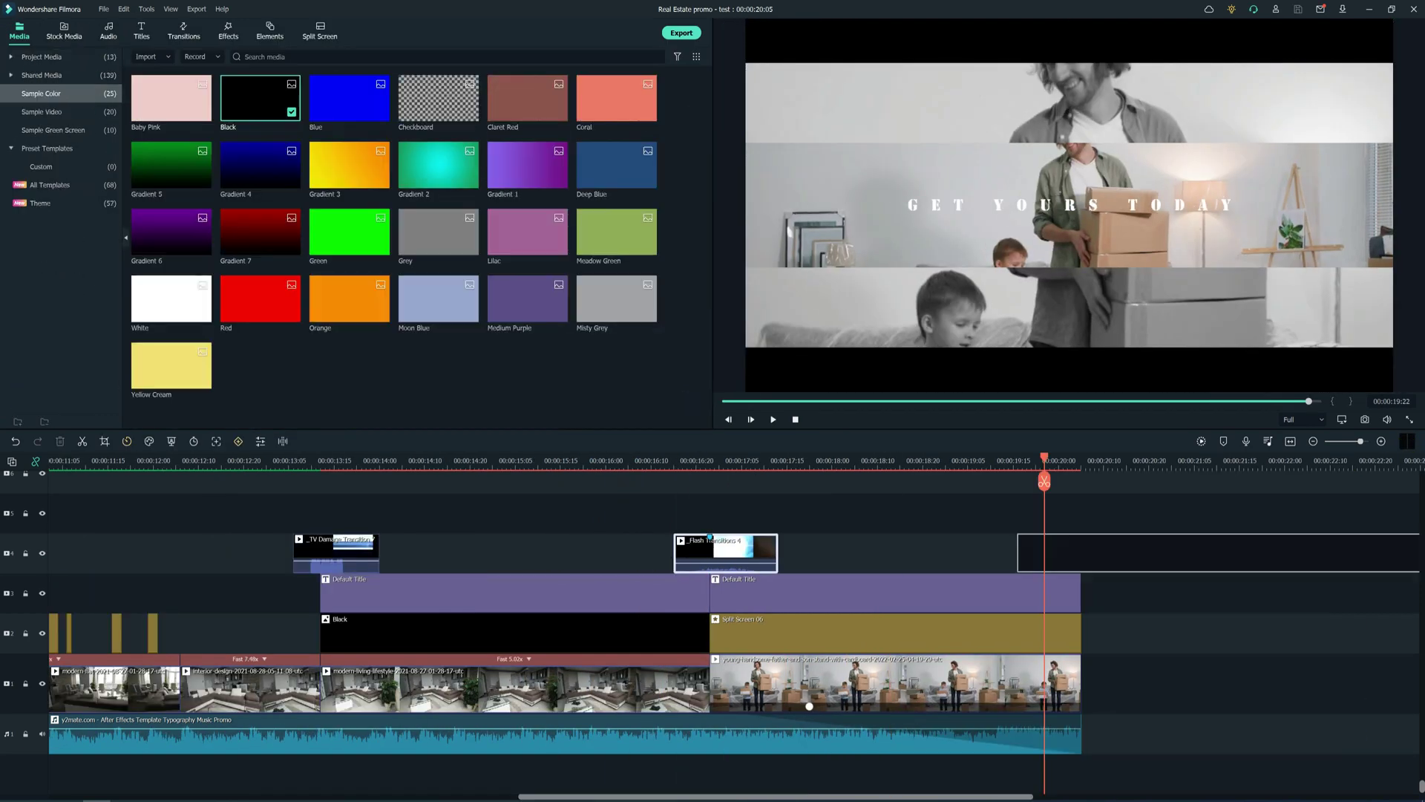
Drop the Black sample colour onto the top track at the video's end.
drag(906, 553, 884, 553)
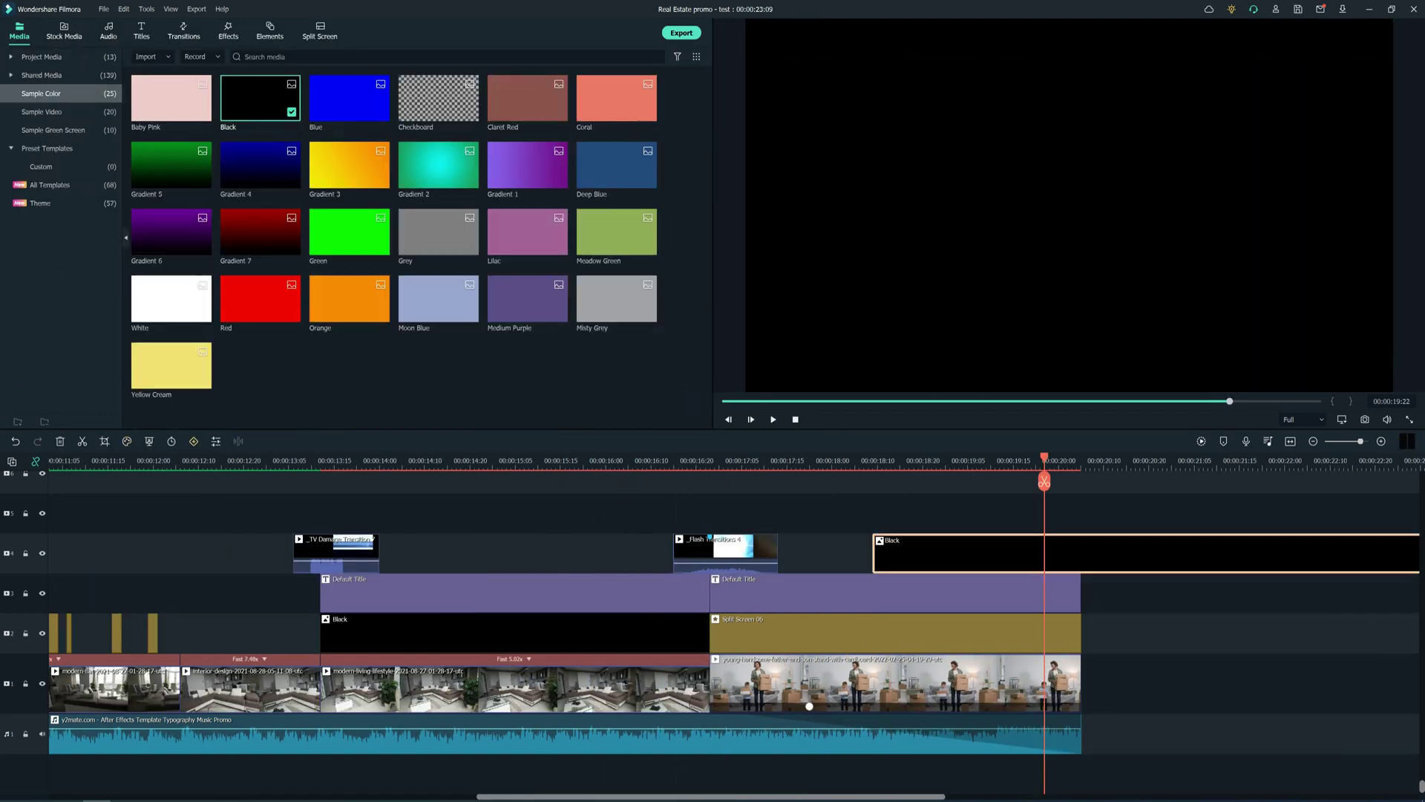